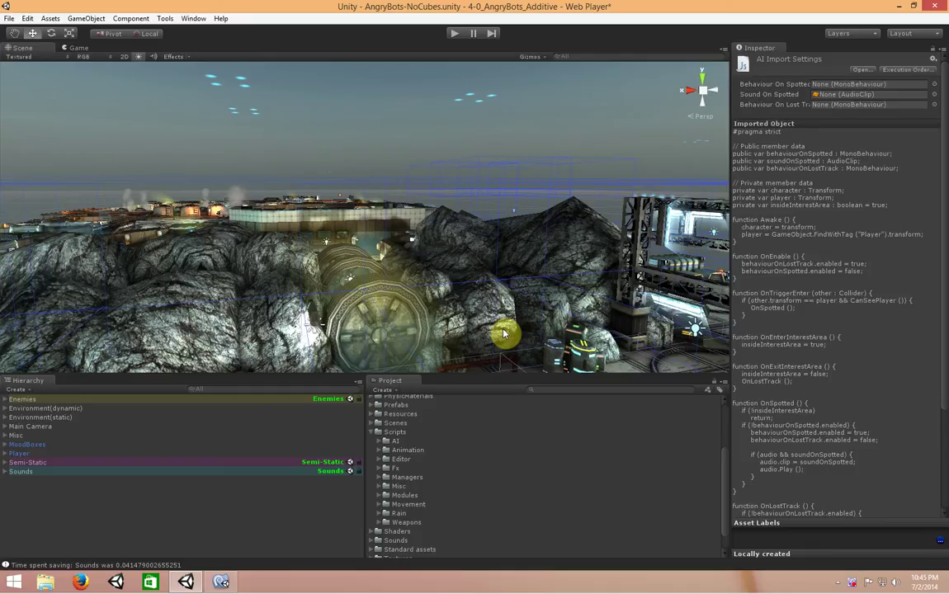
Inspect Environment(dynamic)'s children against Environment(static), leaving Environment(dynamic) collapsed and selected
left_click(4, 409)
left_click(4, 410)
left_click(45, 409)
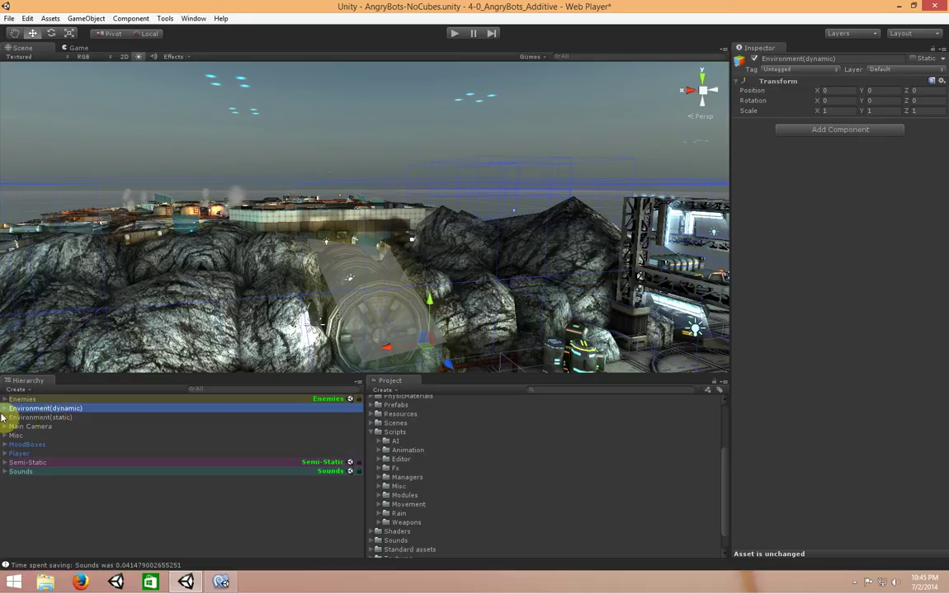
left_click(76, 417)
left_click(75, 409)
left_click(75, 417)
left_click(74, 408)
left_click(5, 408)
left_click(5, 411, "alt")
left_click(5, 410)
left_click(5, 409)
left_click(87, 418)
left_click(87, 408)
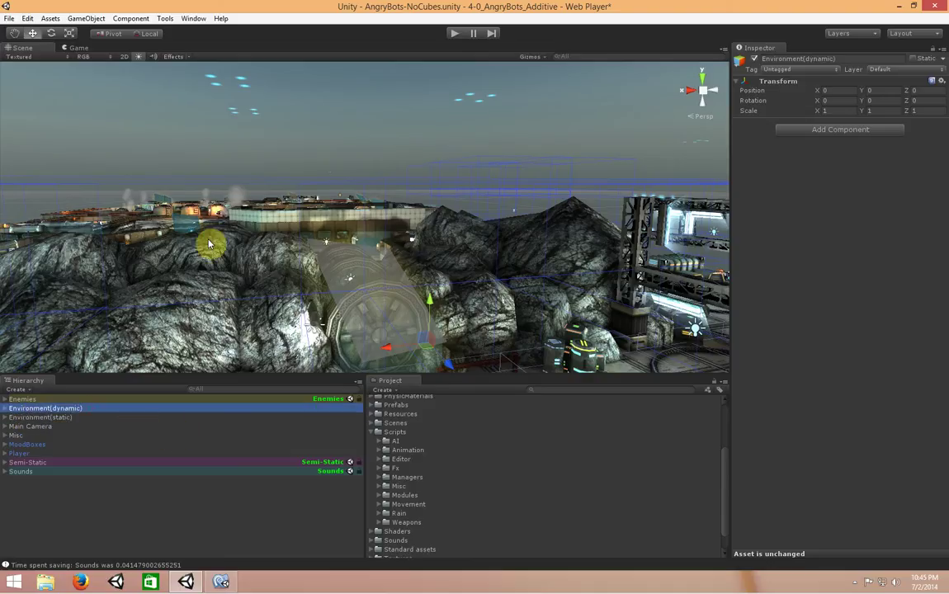
Wrap Environment(dynamic) in a new sub-scene via GameObject > Create Other > Coding Jar > Sub-Scene
left_click(91, 19)
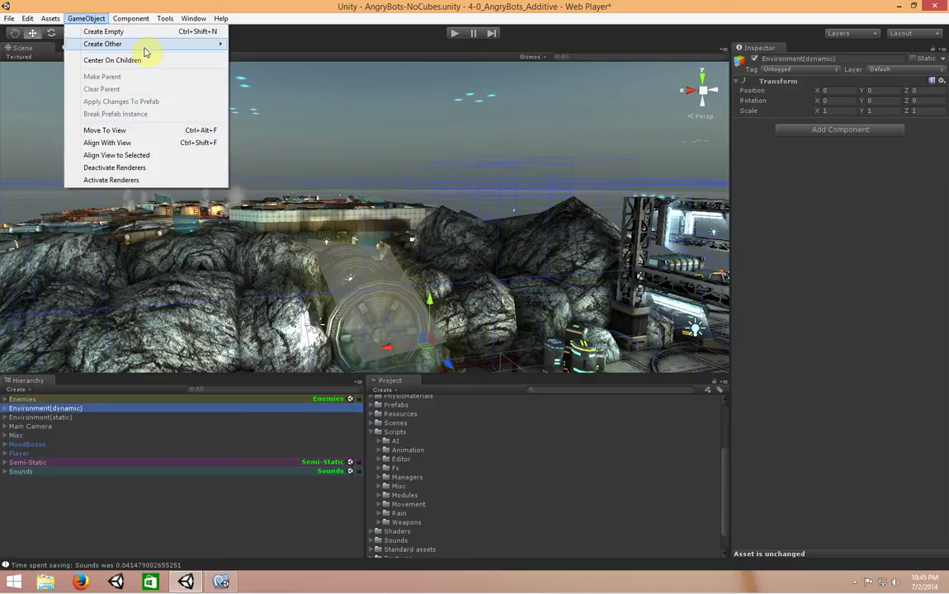
mouse_move(144, 51)
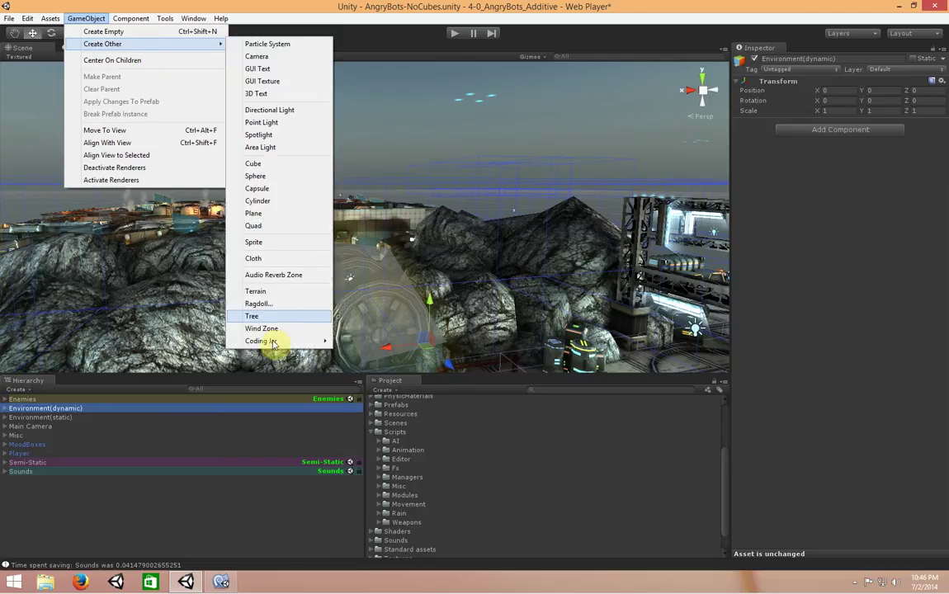
mouse_move(276, 343)
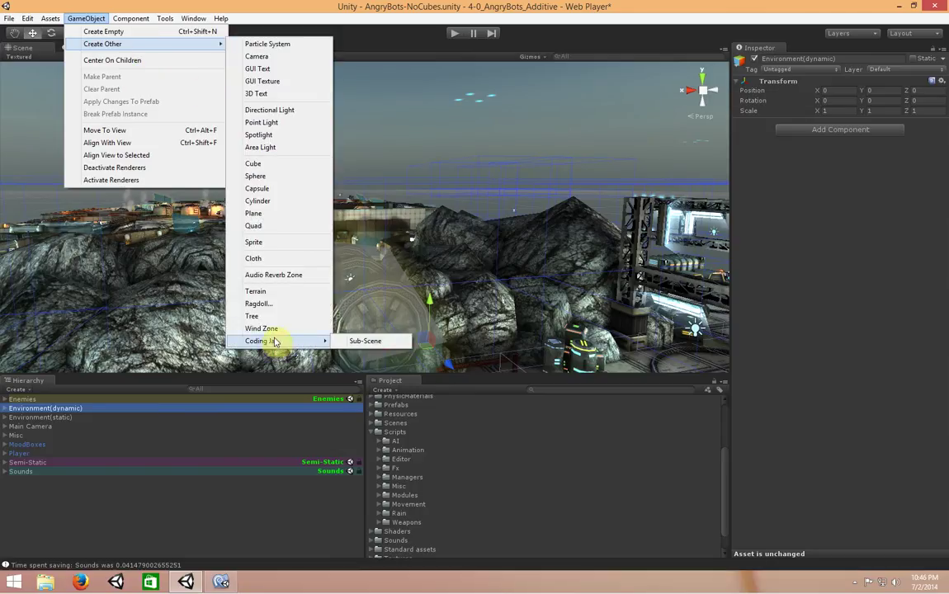
left_click(364, 342)
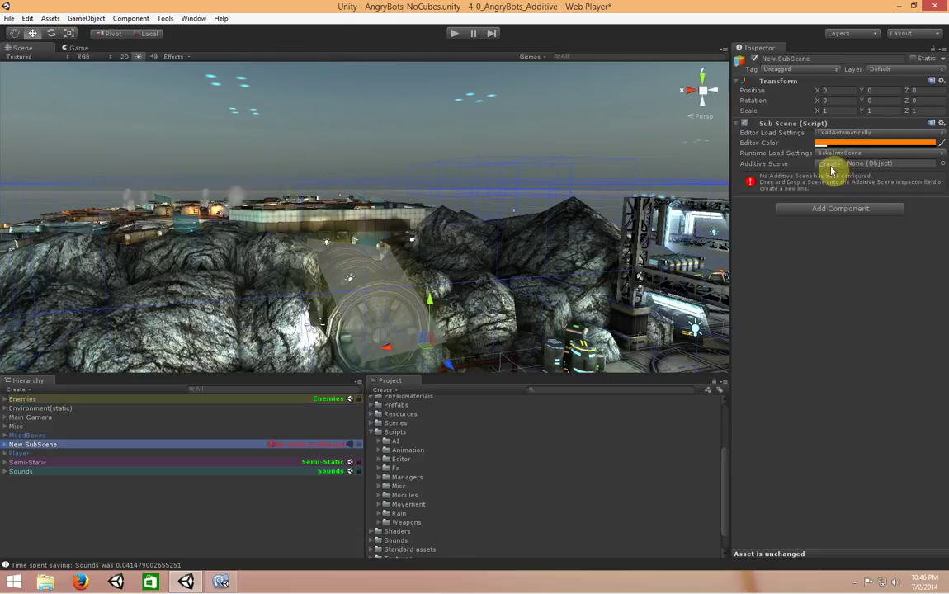
left_click(5, 445)
left_click(5, 445)
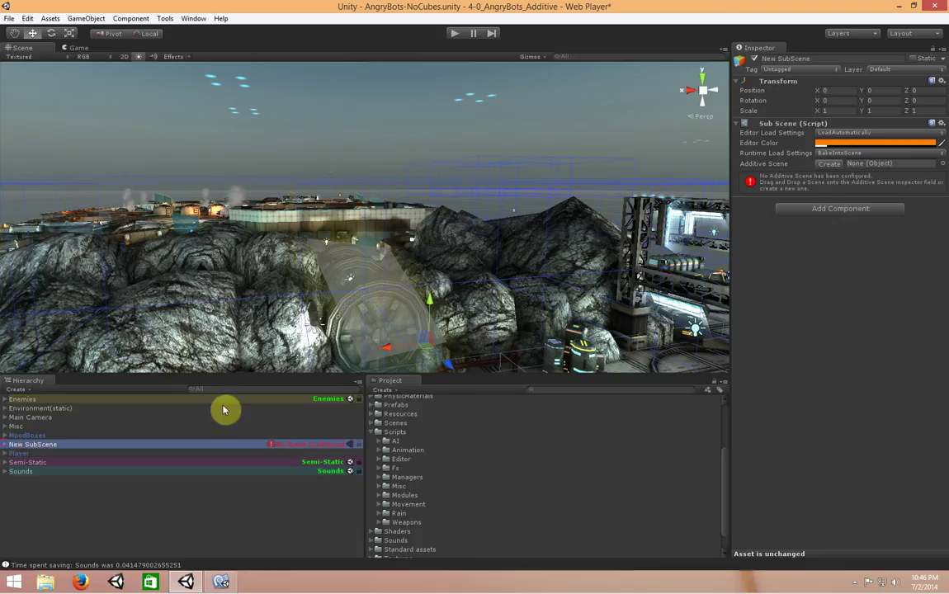
Create the sub-scene's scene file, saved as 'Dynamic' in Scenes/Subscenes
left_click(830, 165)
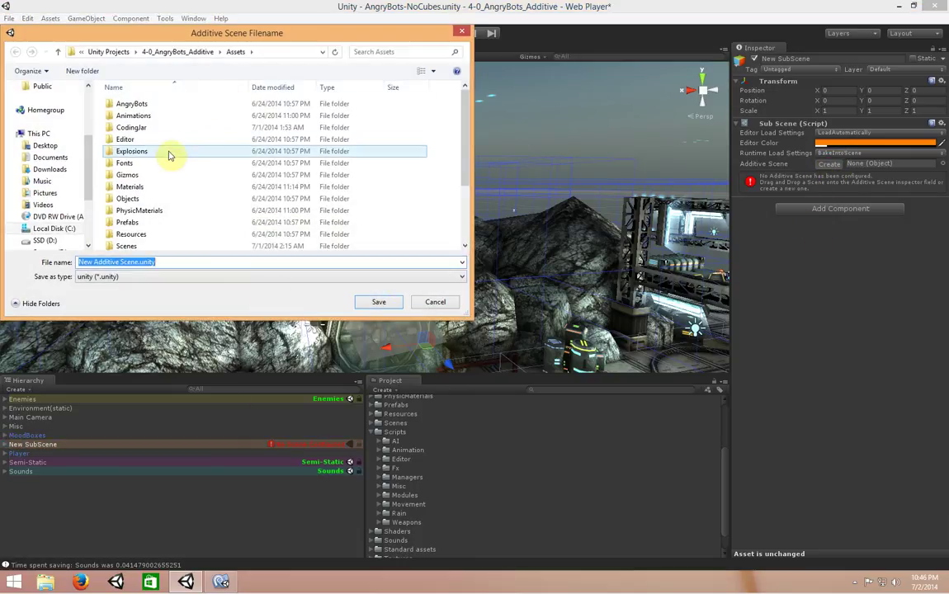
double_click(142, 245)
double_click(137, 139)
triple_click(173, 262)
type("Dynamic")
key("Return")
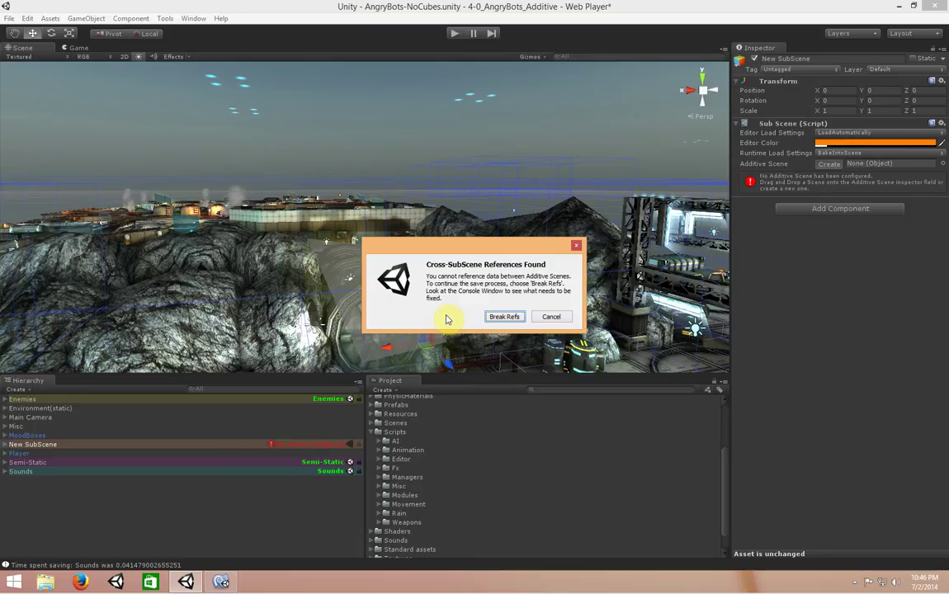
Cancel the references dialog and review the three cross-scene errors in the Console
left_click(552, 318)
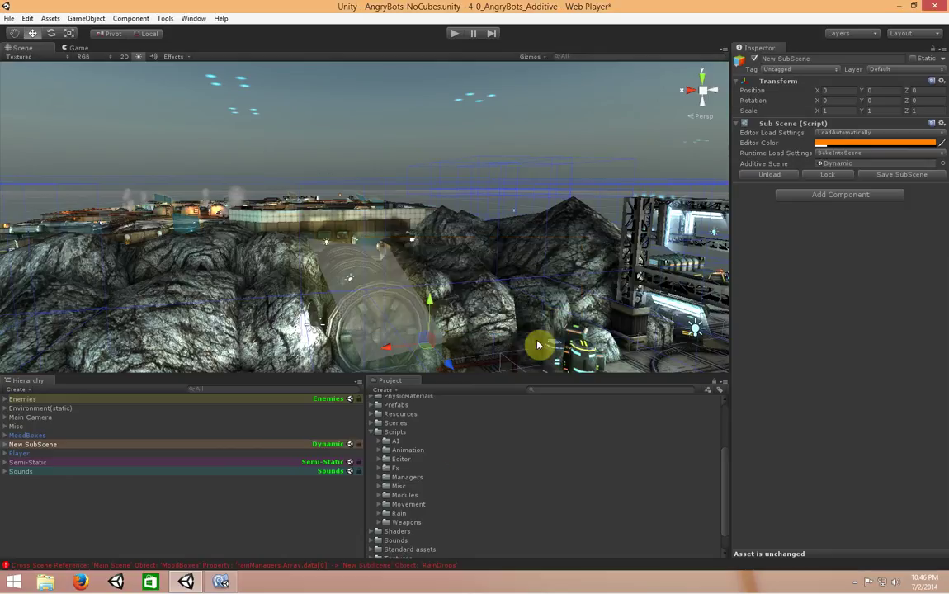
left_click(314, 565)
left_click_drag(362, 131, 496, 104)
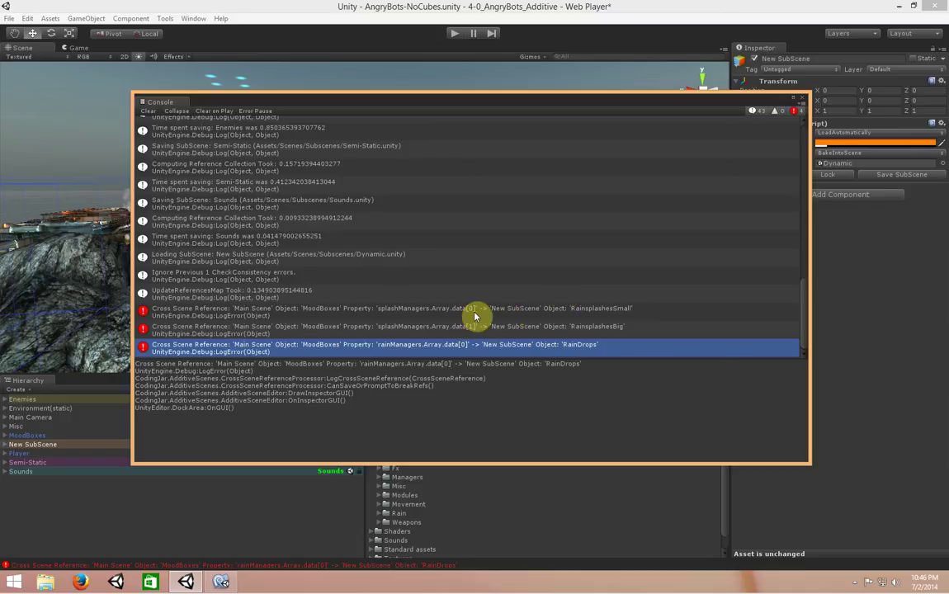
left_click(310, 315)
left_click(311, 334)
left_click(311, 351)
left_click(312, 320)
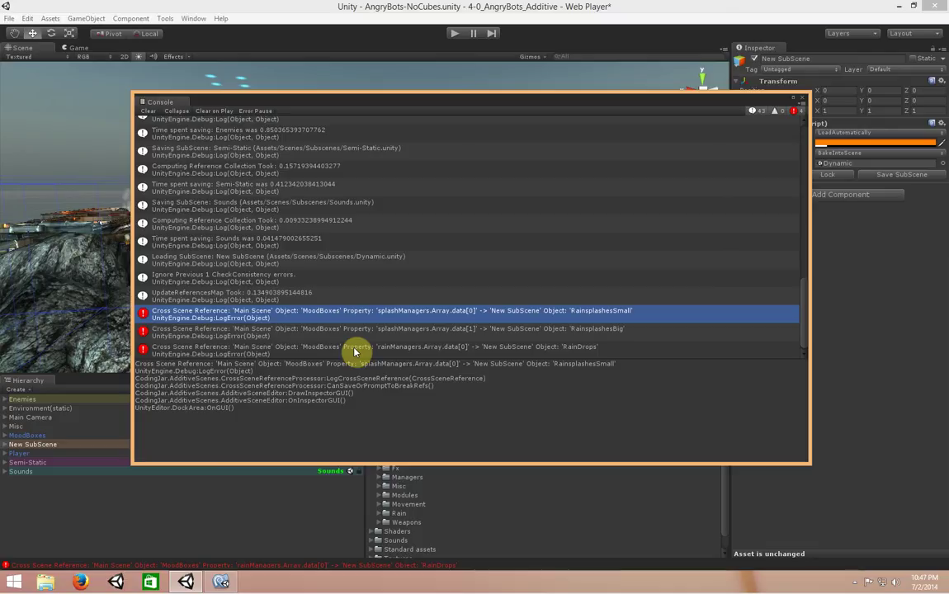
Select MoodBoxes and inspect its properties, moving the Console aside
left_click(25, 435)
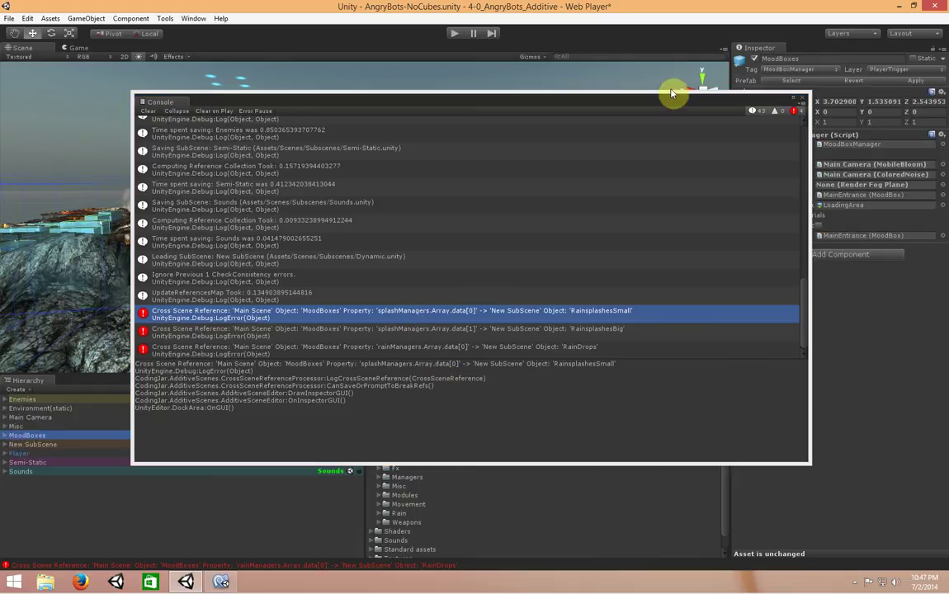
mouse_move(670, 94)
left_mouse_down()
mouse_move(419, 165)
mouse_move(556, 116)
mouse_move(576, 91)
mouse_move(654, 88)
left_mouse_up()
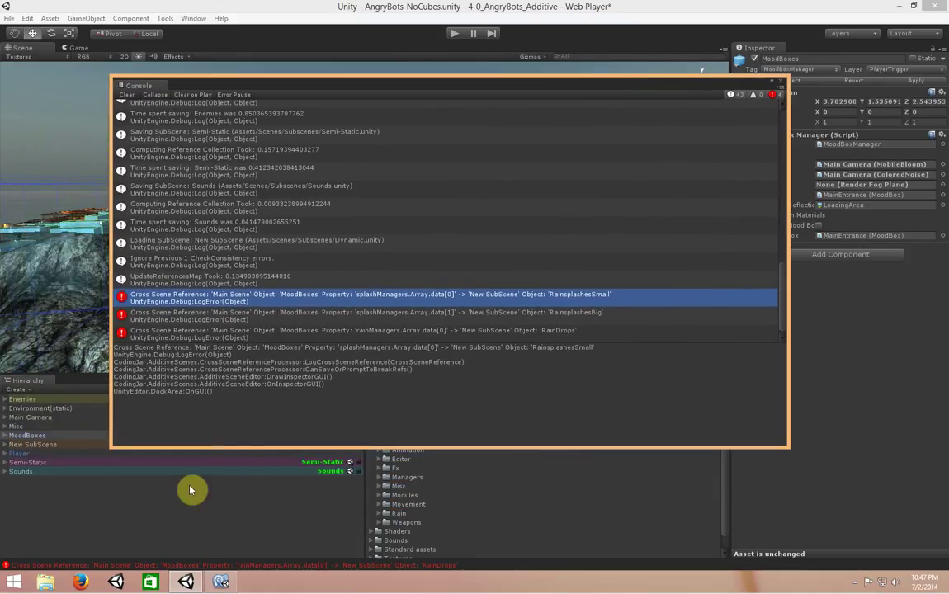
left_click(6, 437)
left_click(6, 444)
left_click_drag(483, 99, 400, 116)
left_click(737, 216)
left_click(736, 155)
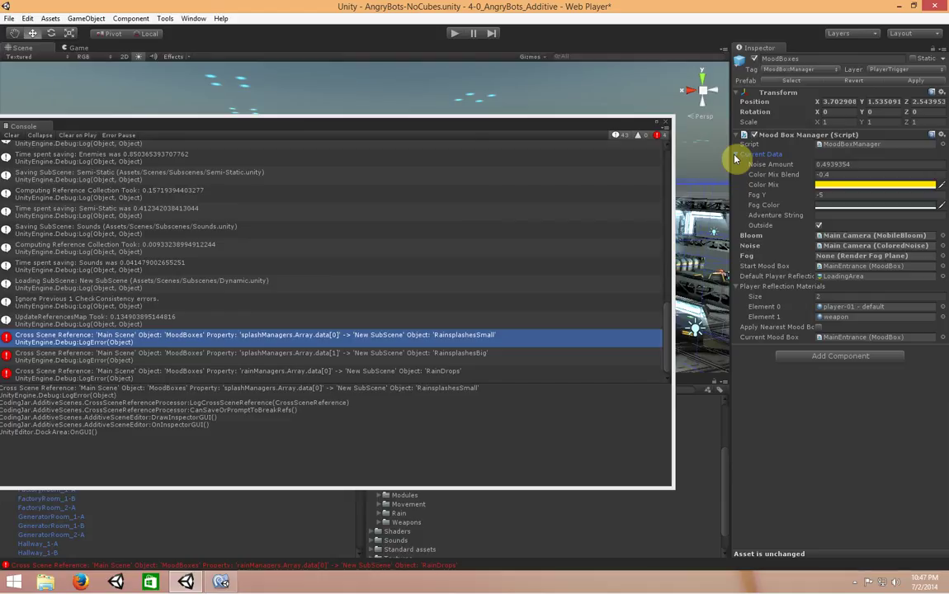
Switch the Inspector to Debug view and check MoodBoxes' Current Data
left_click(736, 155)
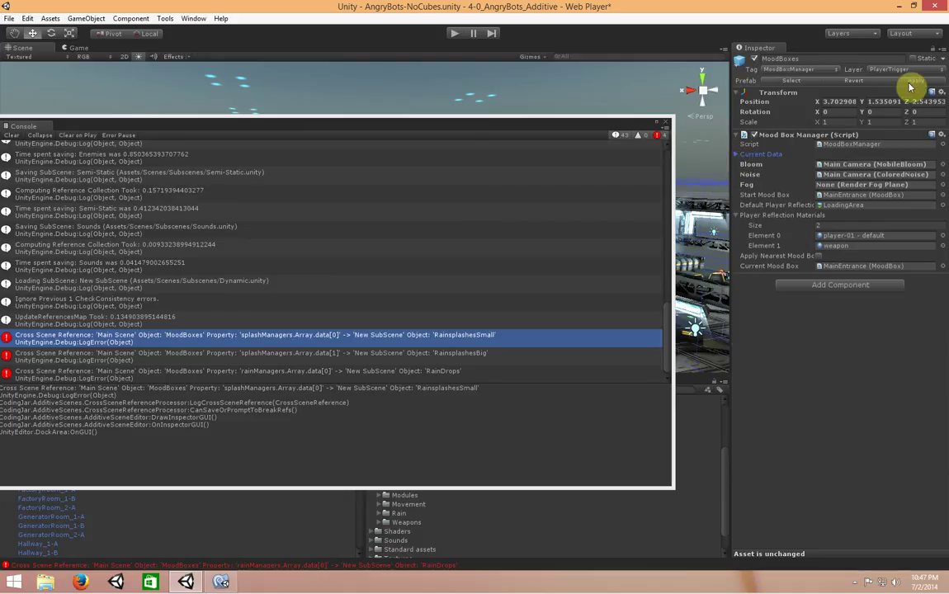
left_click(943, 50)
left_click(897, 74)
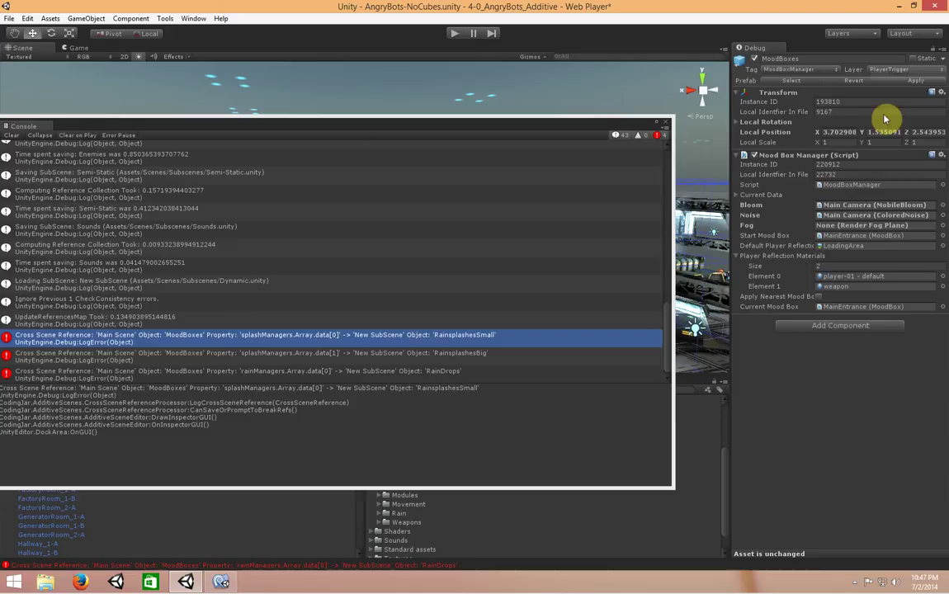
left_click(736, 196)
left_click(735, 197)
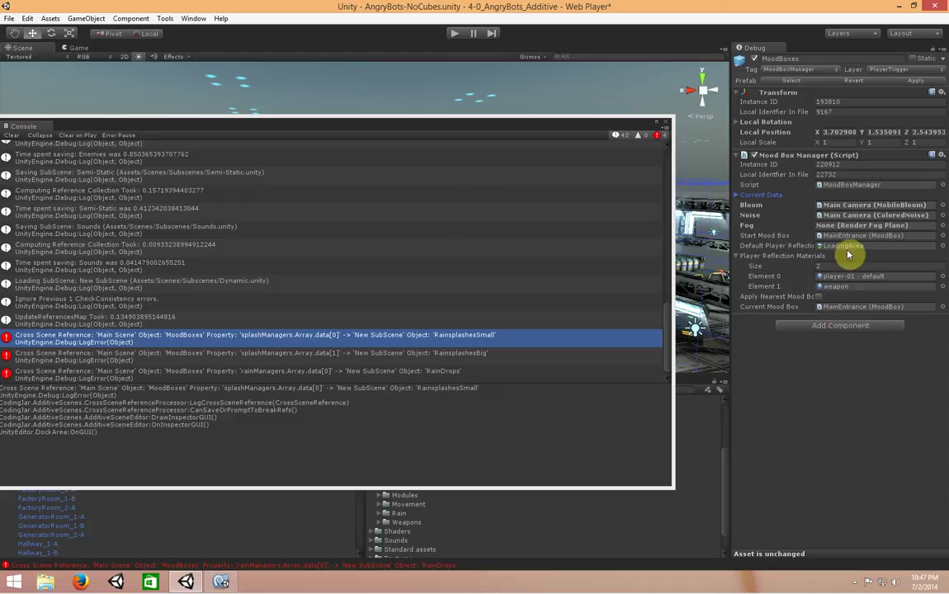
Open MoodBoxManager.js in MonoDevelop and highlight the splashManagers declaration
double_click(842, 185)
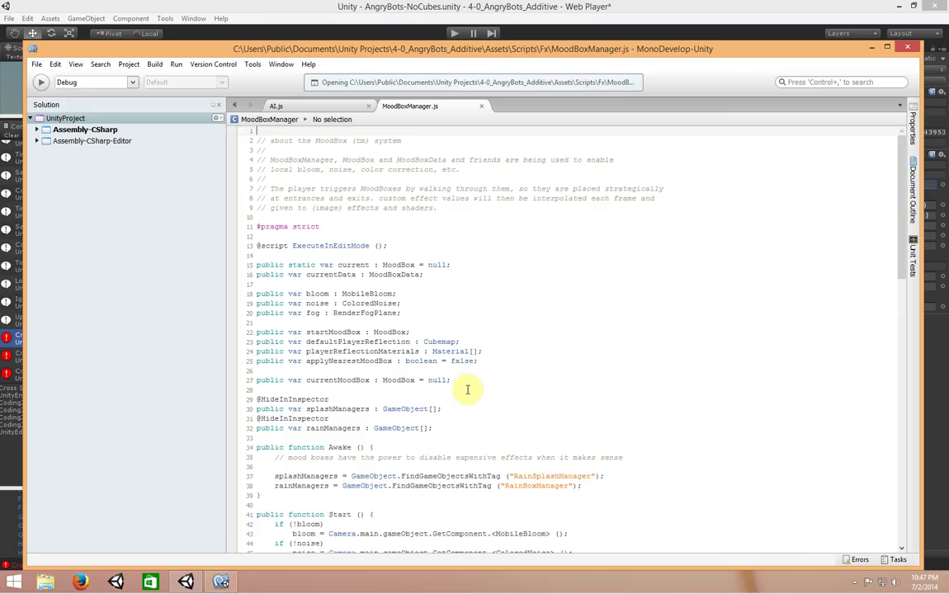
left_click(568, 334)
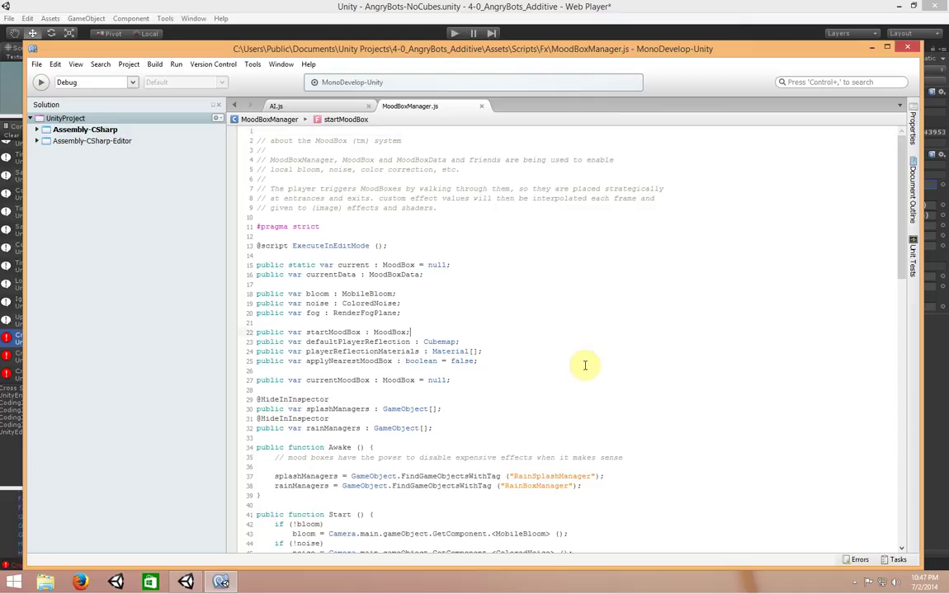
left_click(337, 411)
double_click(333, 410)
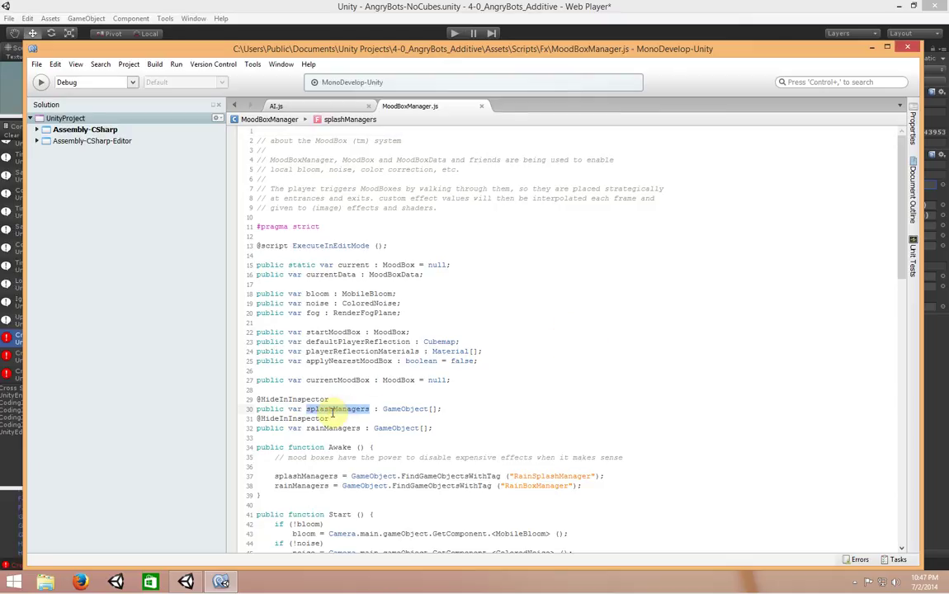
left_click(479, 413)
left_click(381, 400)
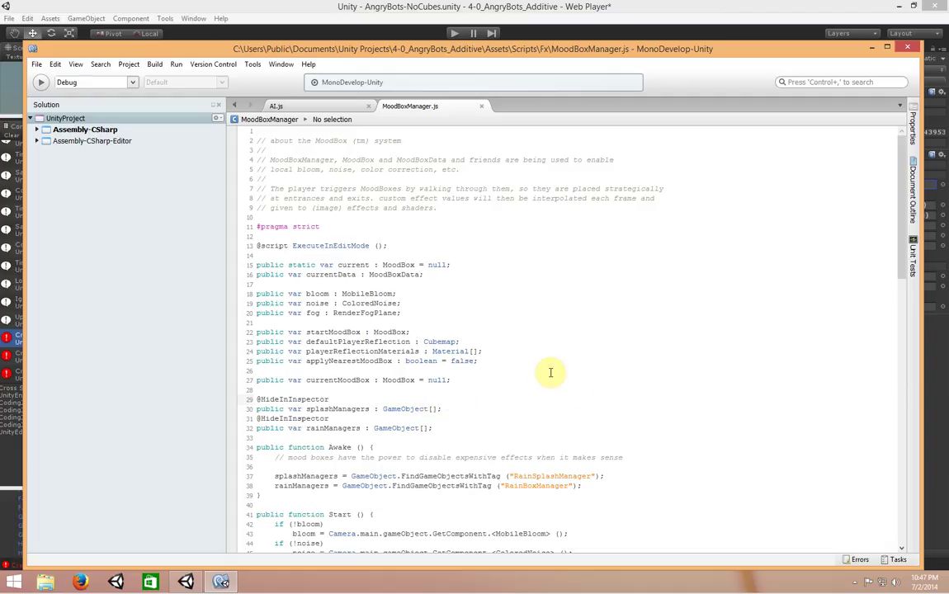
Check the RainDrops error in Unity, then highlight the rainManagers and splashManagers declarations
left_click(569, 12)
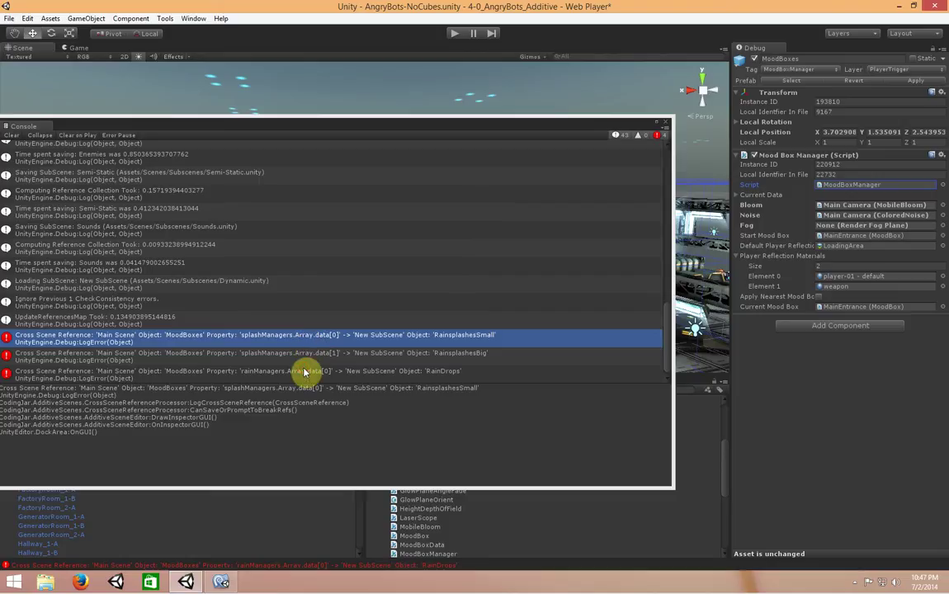
left_click(305, 373)
left_click(221, 582)
double_click(341, 428)
double_click(338, 409)
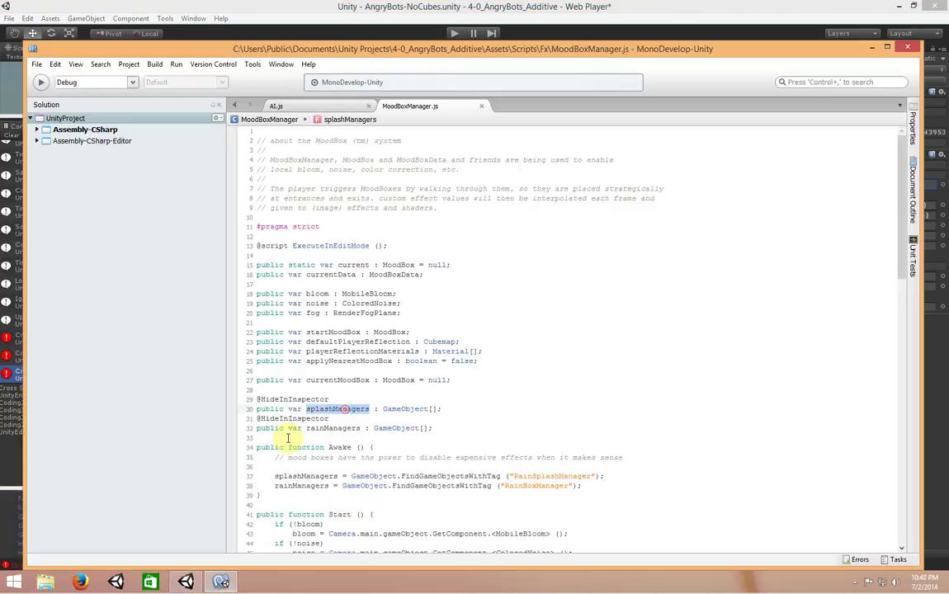
left_click(8, 339)
Review the RainDrops and RainsplashesSmall errors, then close the Console
left_click(301, 376)
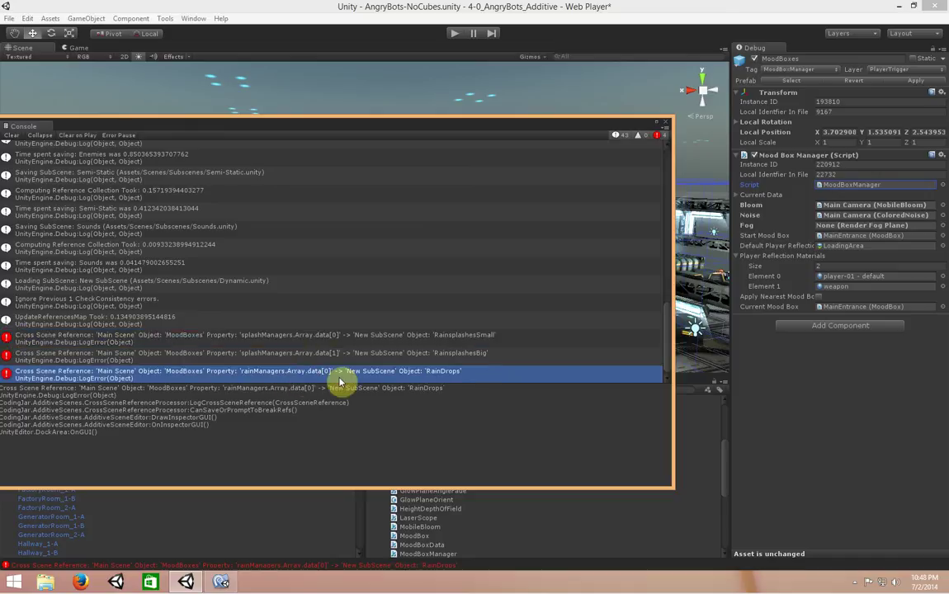
left_click(472, 338)
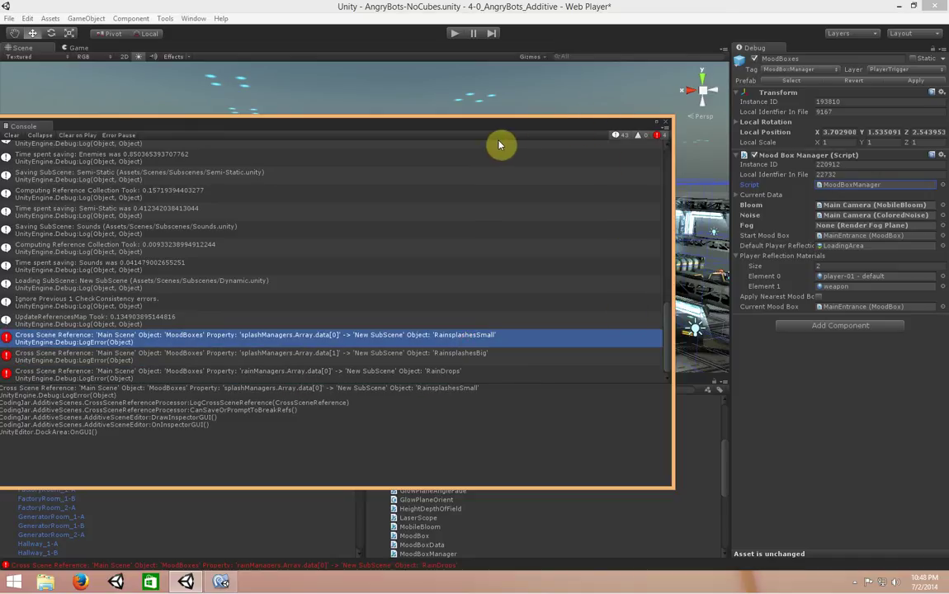
left_click_drag(471, 127, 594, 102)
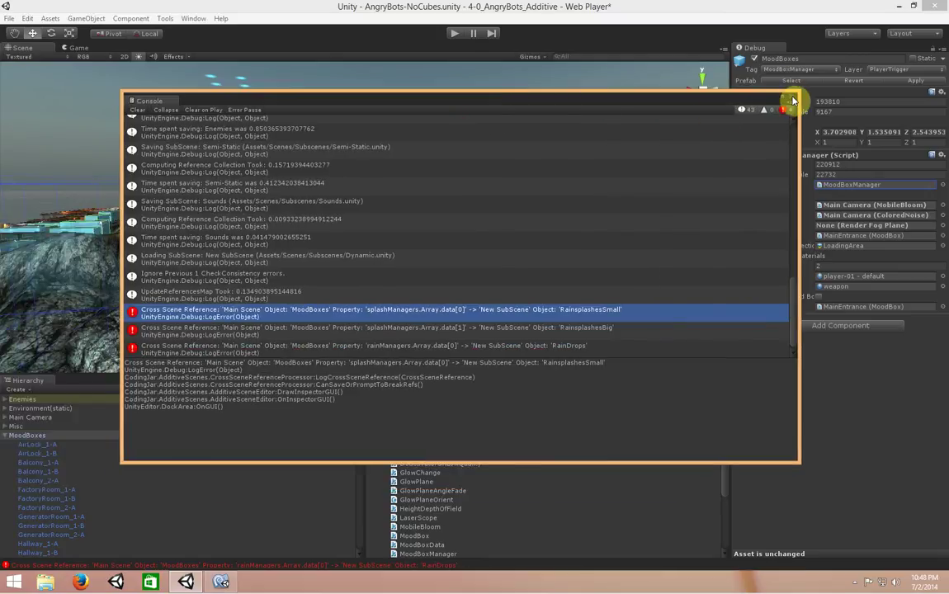
left_click(794, 100)
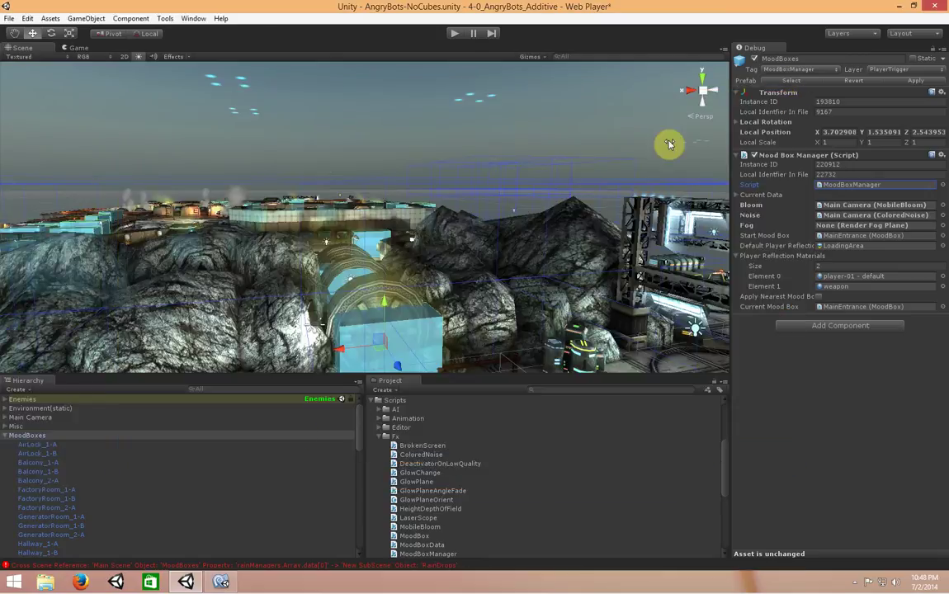
Rename the new sub-scene to Dynamic and expand Environment(dynamic) > RainEffects
left_click(4, 438)
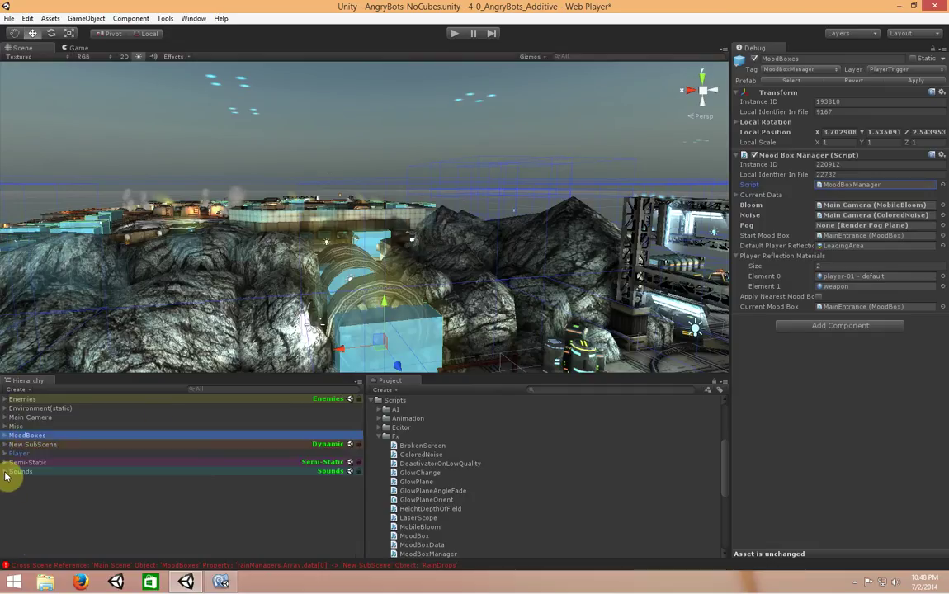
left_click(6, 446)
left_click(59, 447)
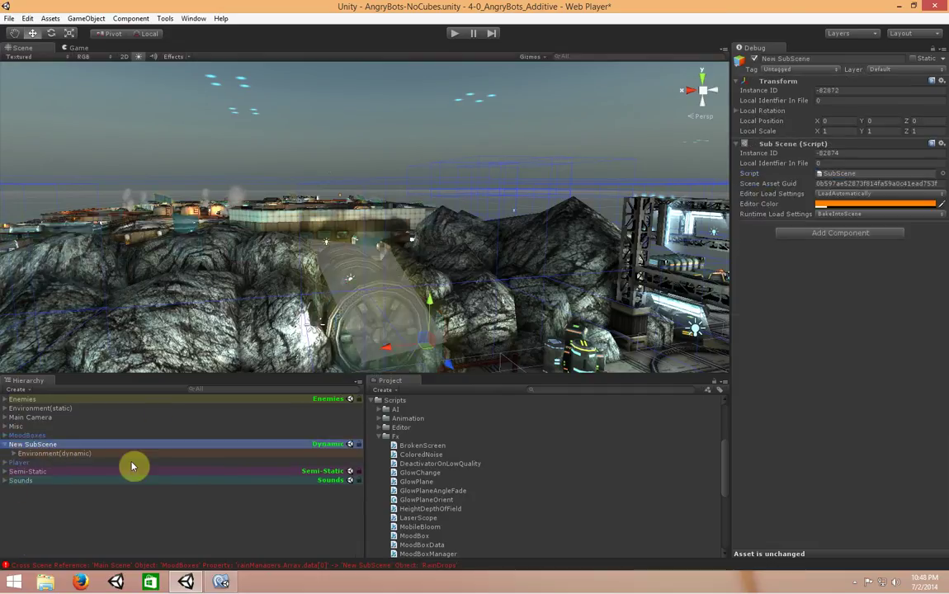
left_click(807, 60)
type("Dynamic")
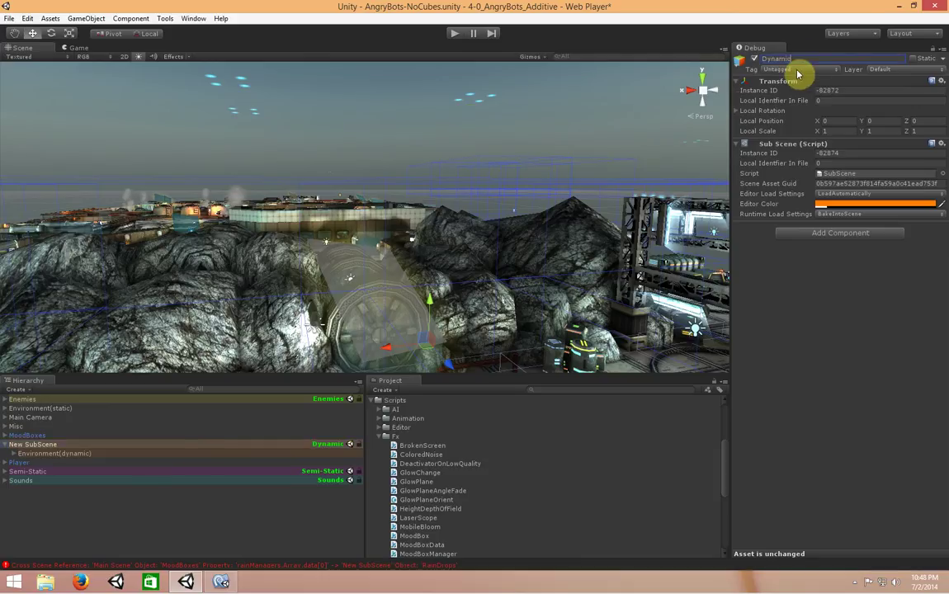
key("Return")
left_click(13, 403)
left_click(13, 408)
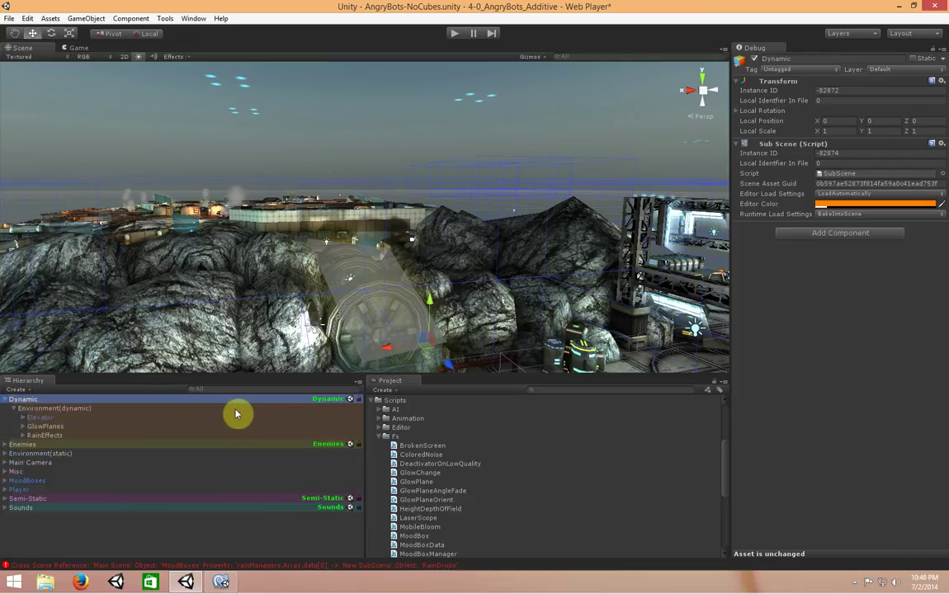
left_click(22, 436)
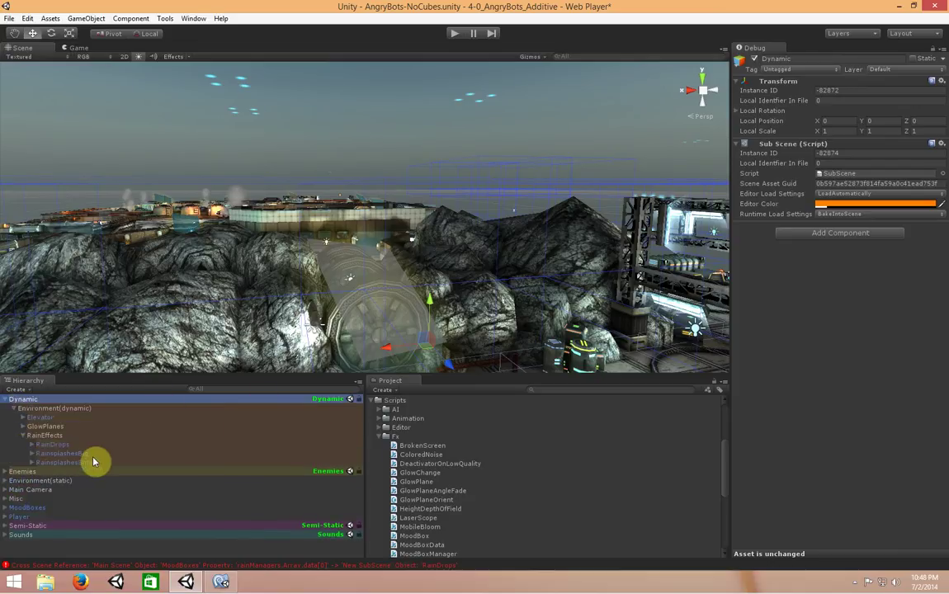
Expand MoodBoxes and inspect the FactoryRoom_2-A and Balcony_2-A mood boxes
left_click(10, 509)
left_click(6, 508)
scroll(103, 491, "down", 3)
left_click(97, 479)
left_click(99, 453)
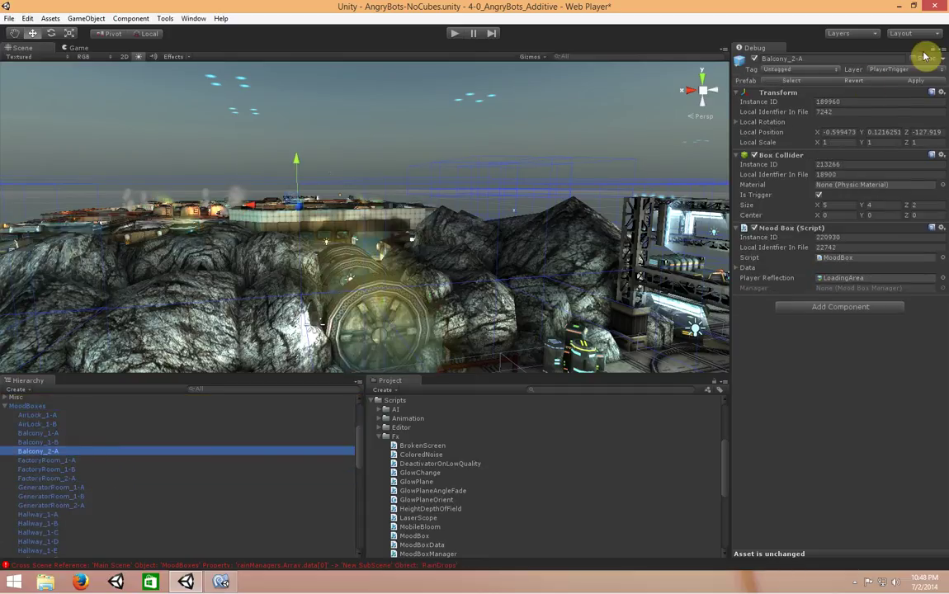
Return the Inspector to Normal view, check more mood boxes, and collapse MoodBoxes
left_click(943, 52)
left_click(904, 58)
left_click(41, 479)
scroll(100, 487, "down", 5)
left_click(77, 487)
scroll(79, 498, "up", 10)
left_click(37, 507)
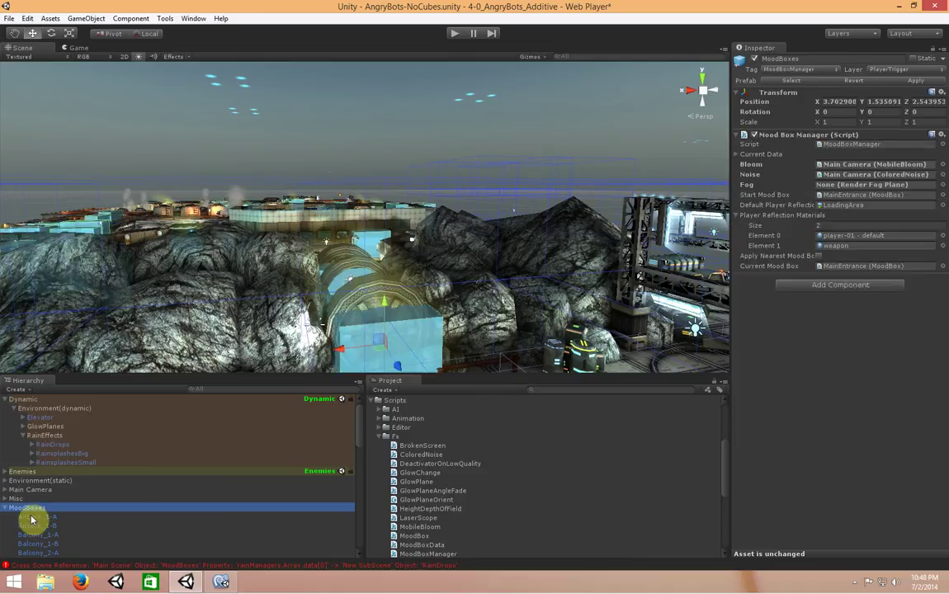
left_click(5, 508)
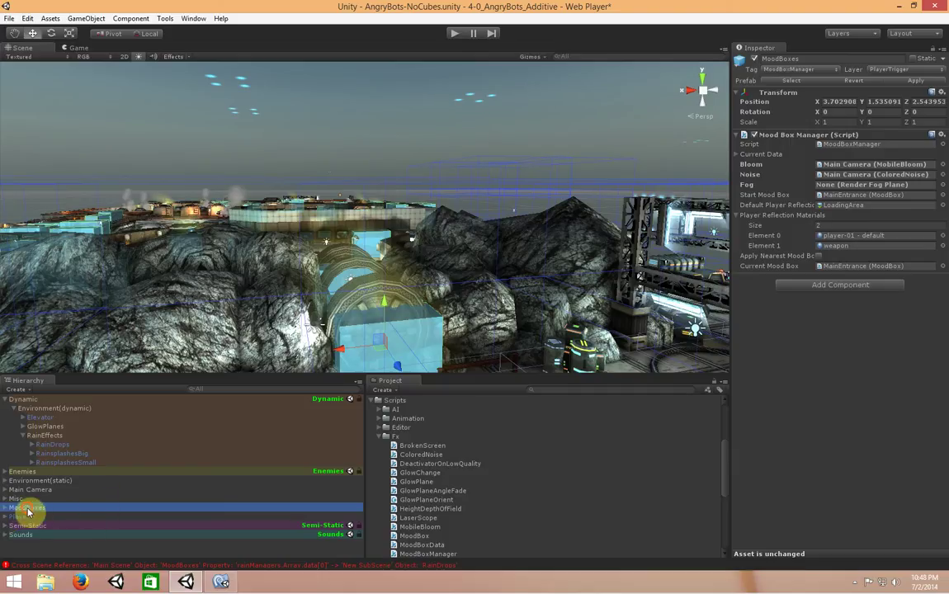
Drag MoodBoxes into the Dynamic sub-scene, then select Dynamic and save it
left_click_drag(27, 508, 45, 403)
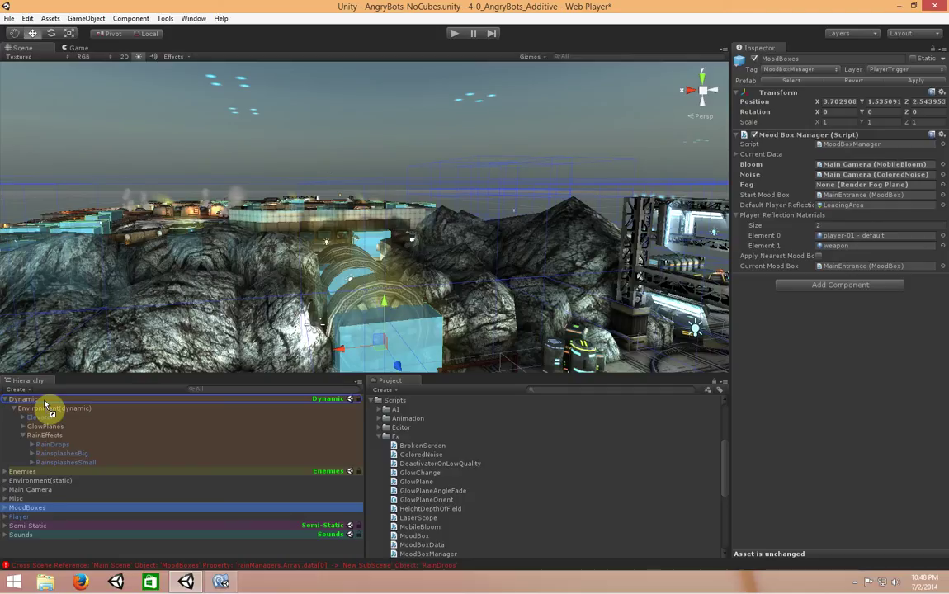
left_click_drag(45, 403, 45, 404)
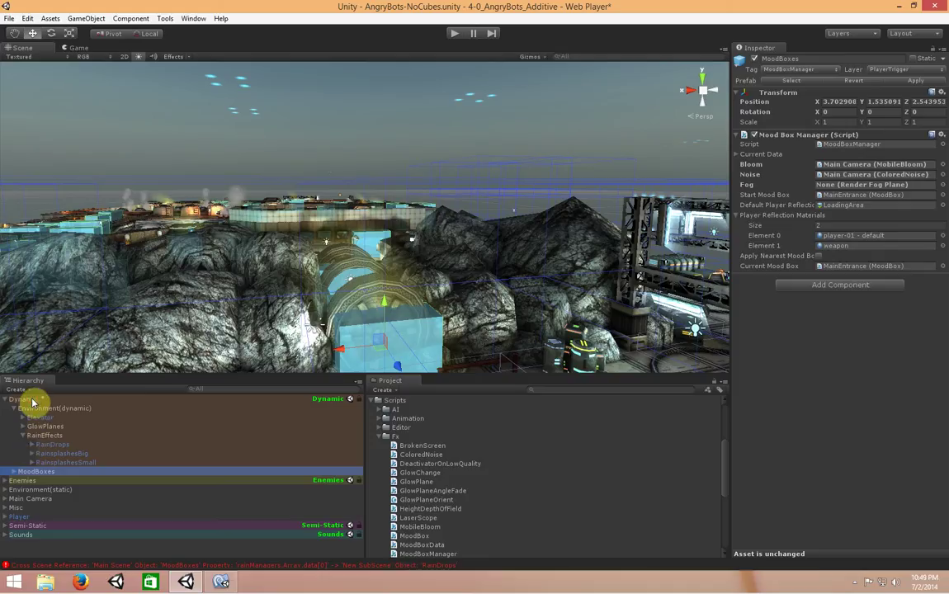
left_click(36, 401)
left_click(889, 178)
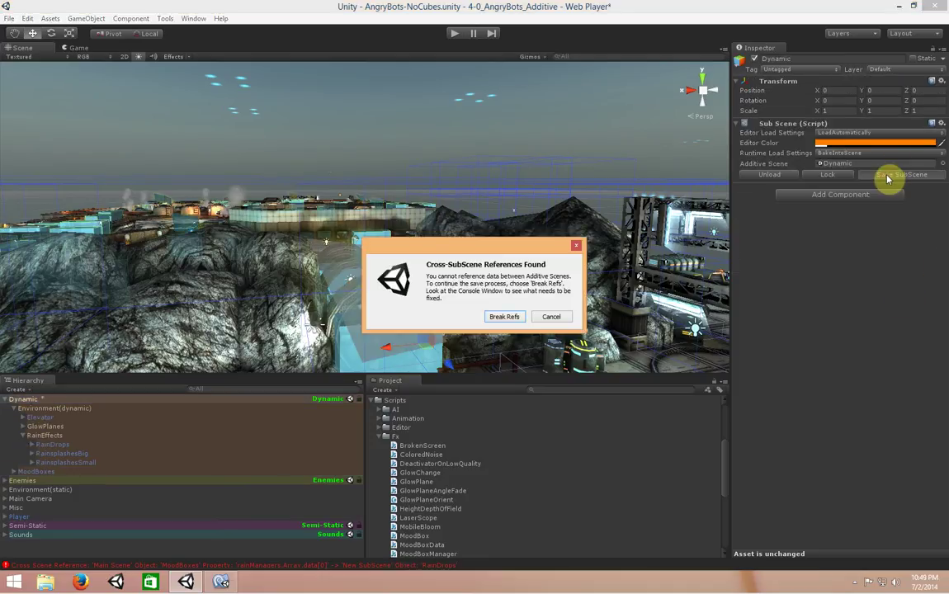
Cancel the references dialog and read the bloom-to-Main Camera error in the Console
left_click(550, 317)
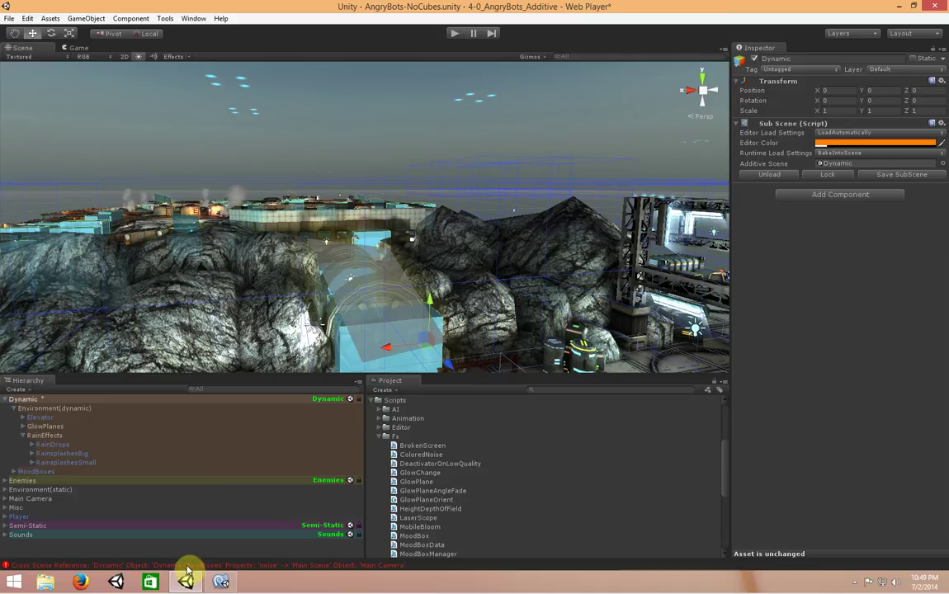
left_click(242, 567)
left_click(545, 333)
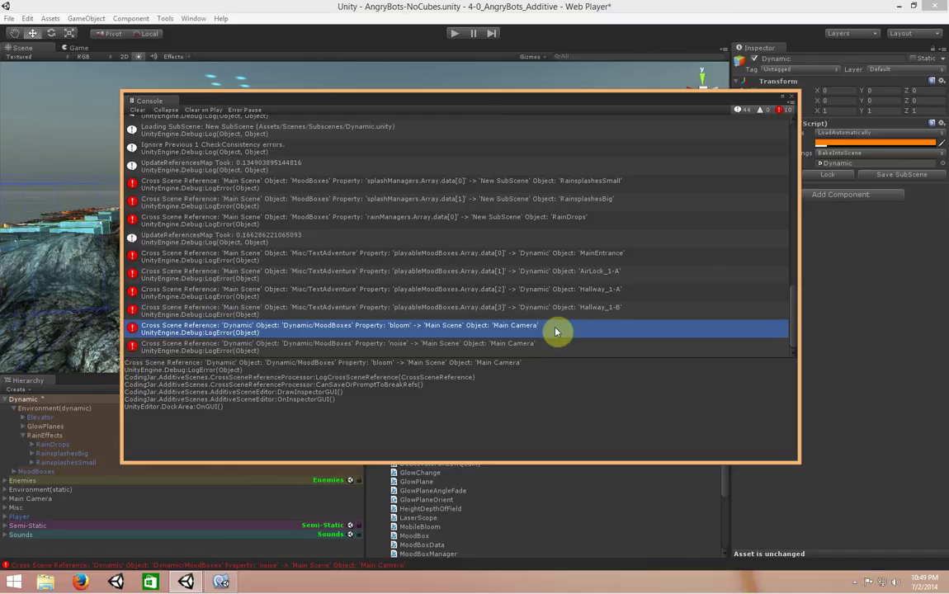
Read the MainEntrance and AirLock_1-A cross-scene reference errors
left_click(636, 257)
left_click(630, 275)
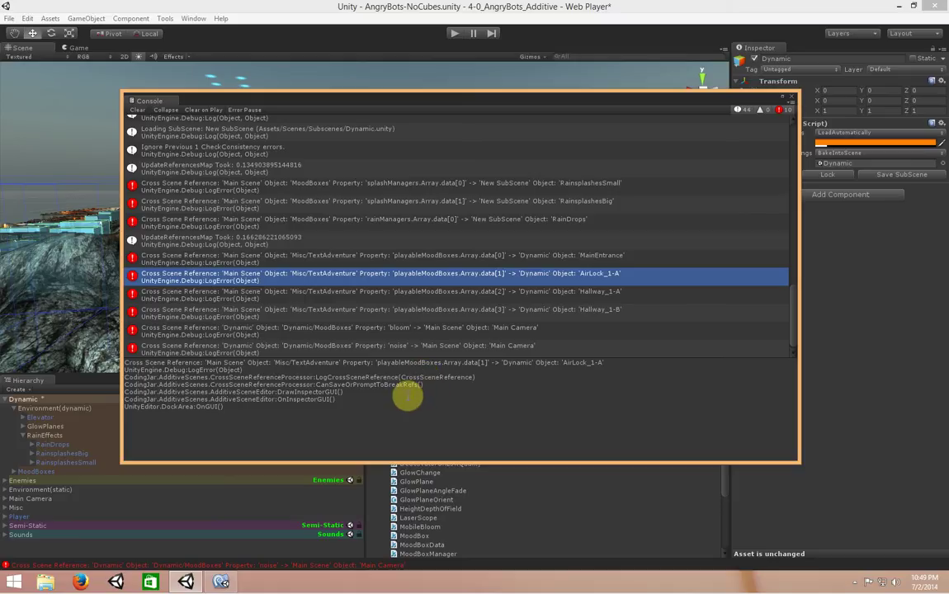
left_click(314, 258)
left_click(357, 276)
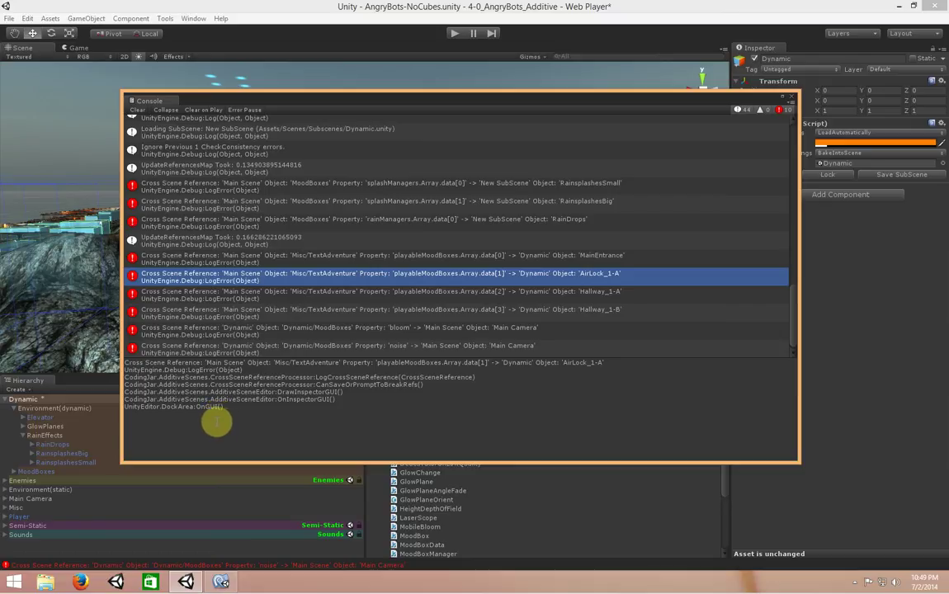
Move MoodBoxes out of Dynamic back to the main scene's top level
left_click(104, 480)
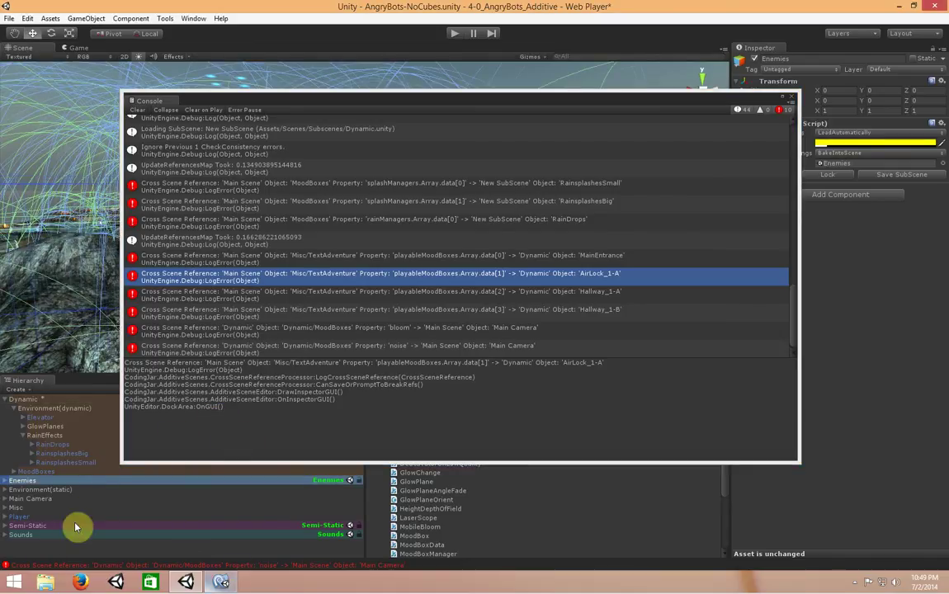
left_click(41, 471)
left_click(791, 97)
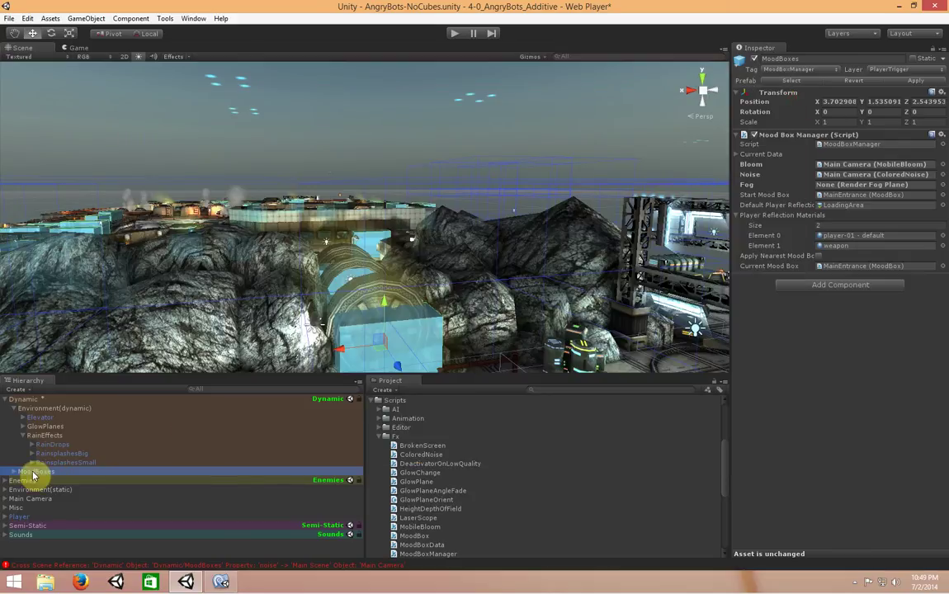
left_click_drag(38, 473, 48, 512)
In MoodBoxManager.js, find where splashManagers is used around the Awake code
mouse_move(223, 583)
left_click(222, 583)
left_click(600, 454)
scroll(595, 451, "down", 6)
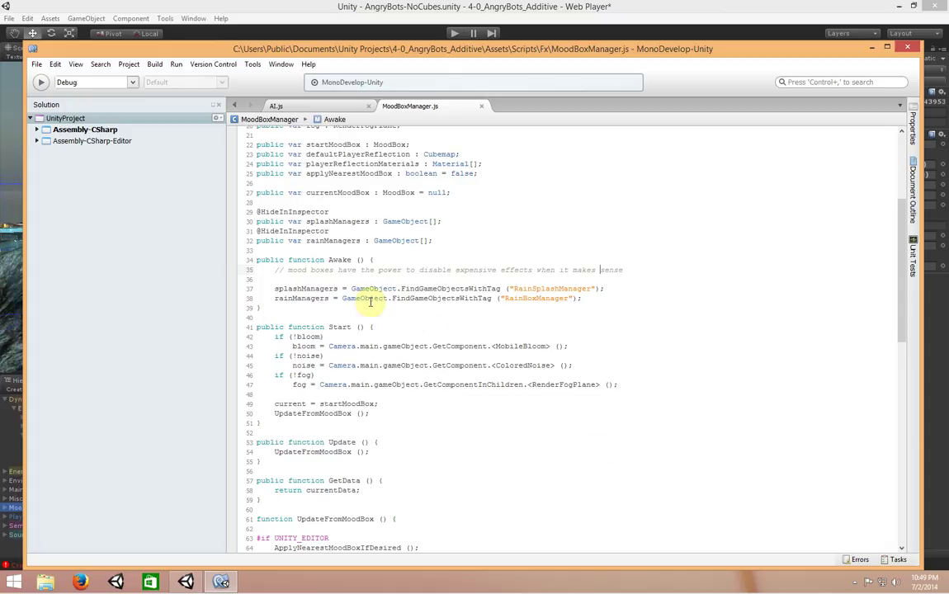
double_click(339, 221)
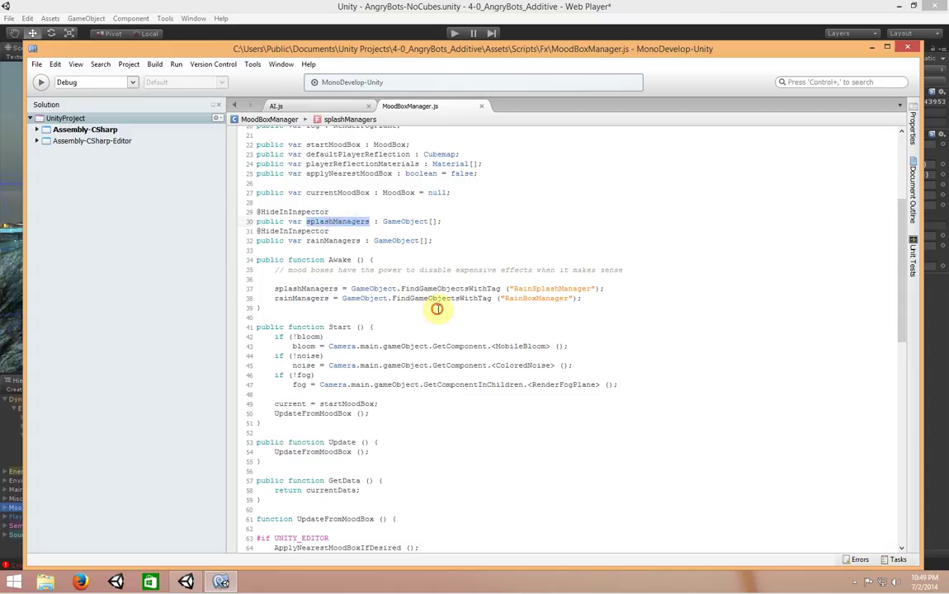
left_click_drag(336, 279, 628, 301)
double_click(338, 221)
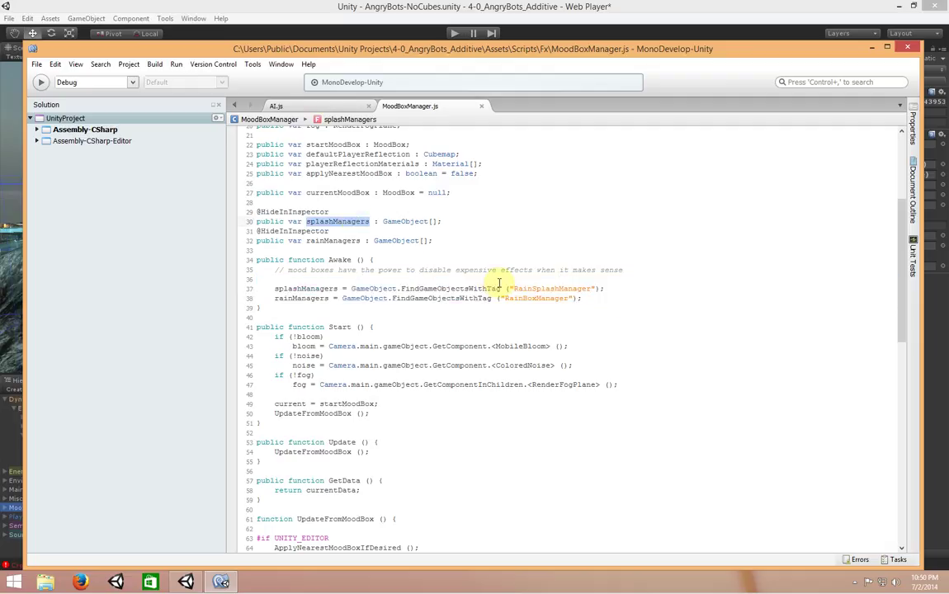
key("ctrl+f")
key("Return")
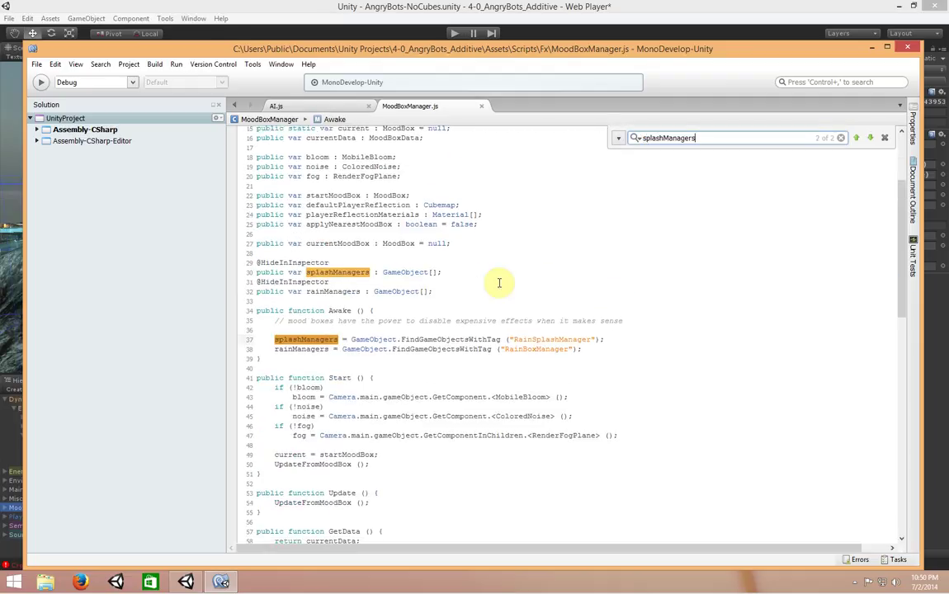
key("Escape")
Search the whole solution for splashManagers from its line-30 declaration
left_click(616, 350)
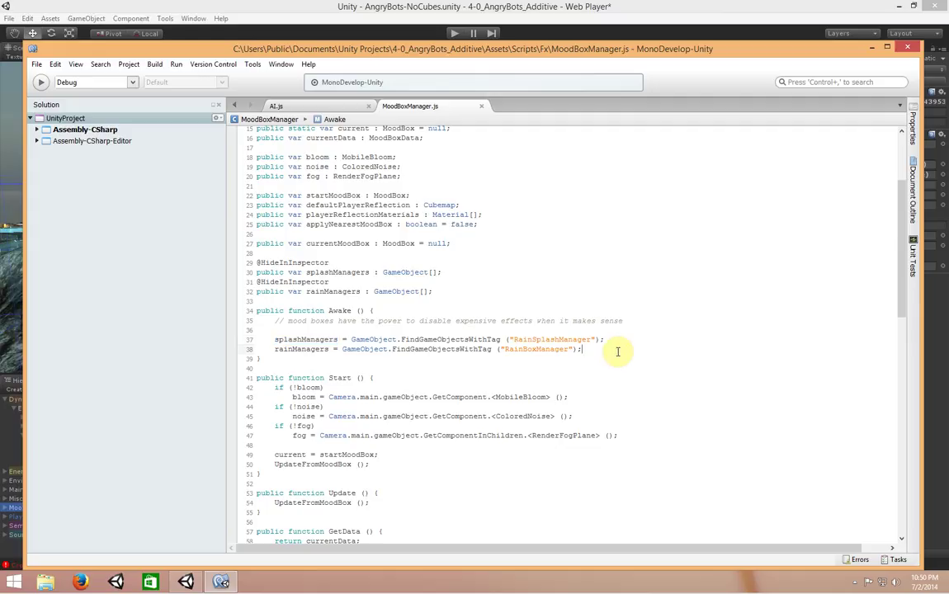
left_click(332, 272)
double_click(334, 272)
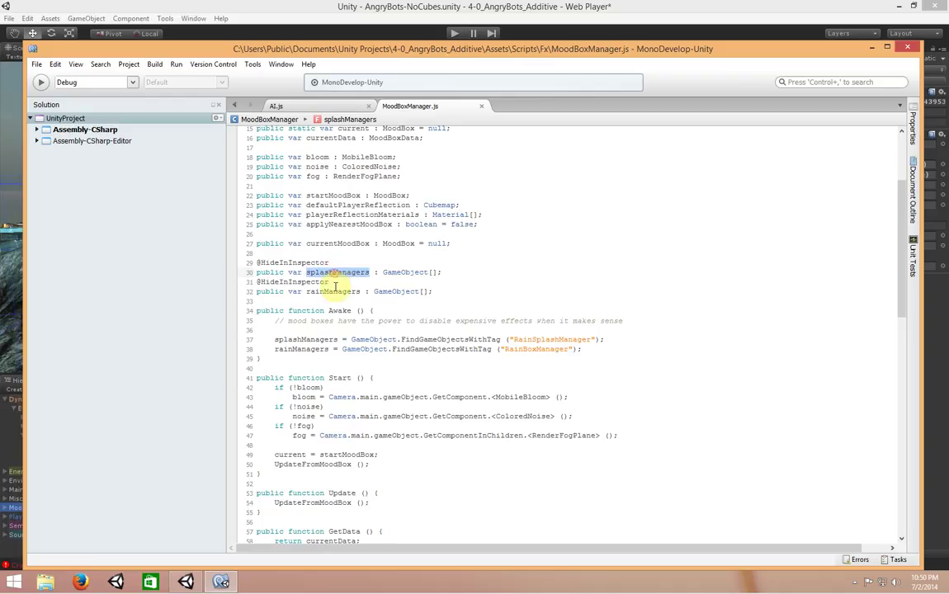
double_click(317, 339)
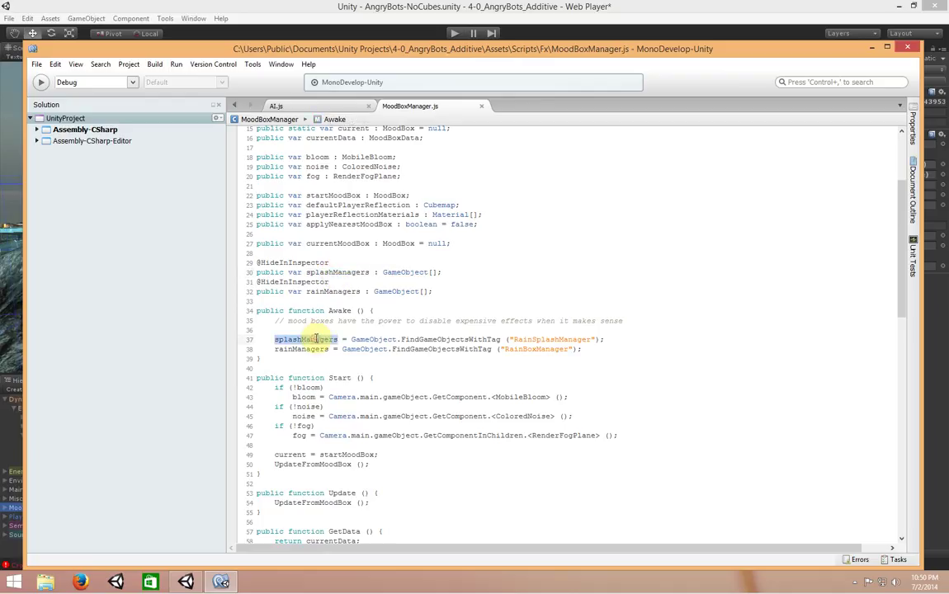
left_click(331, 264)
double_click(333, 273)
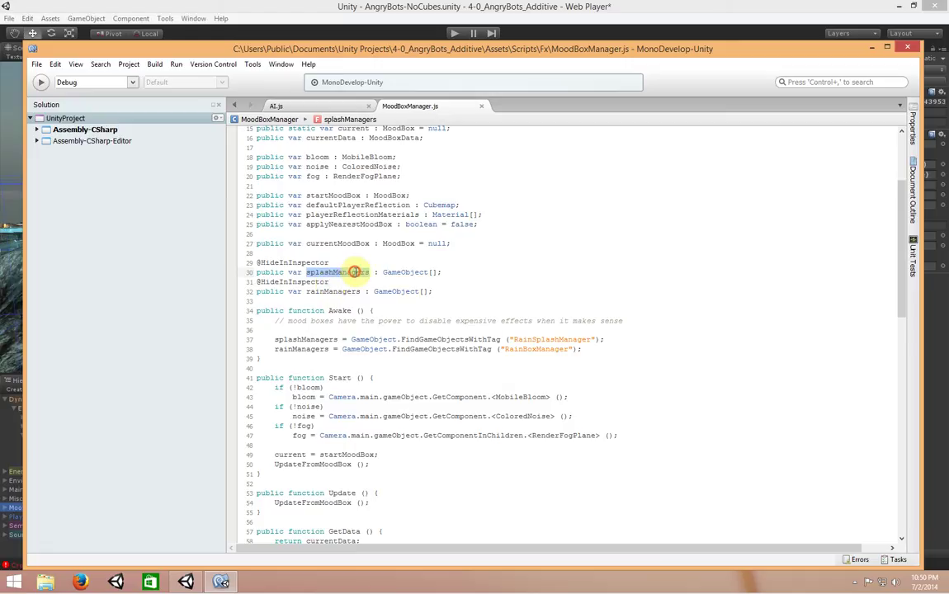
key("ctrl+shift+f")
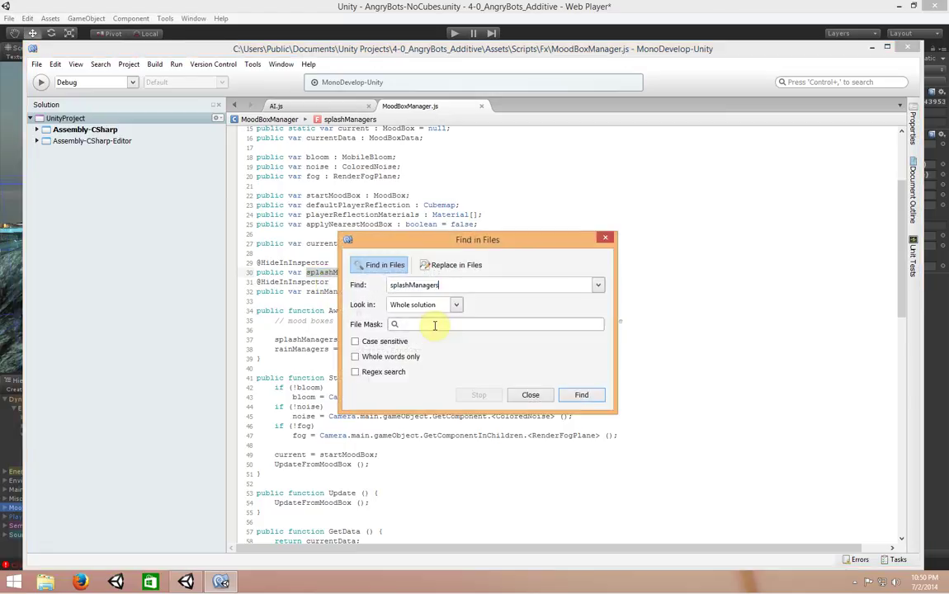
key("Return")
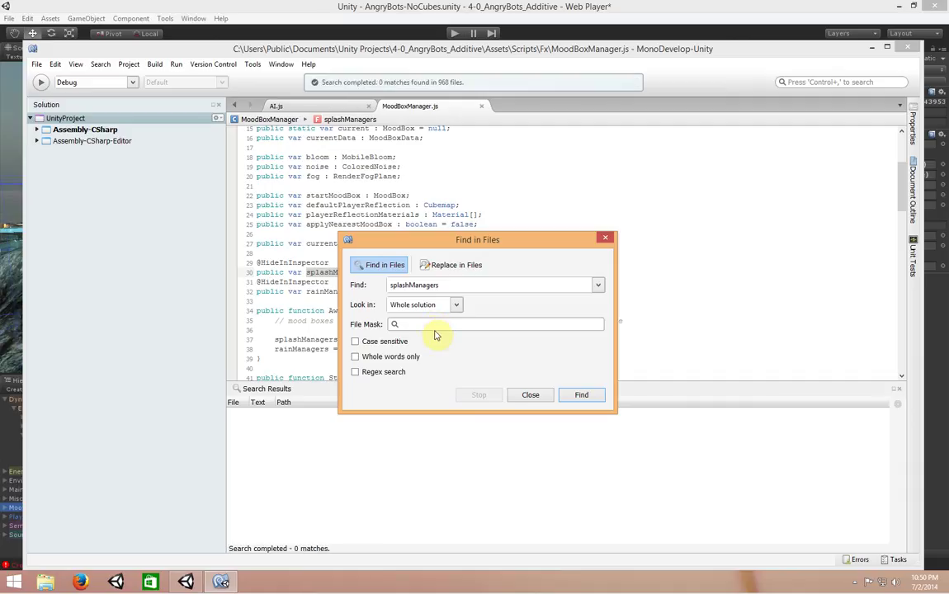
key("Escape")
Search the whole solution for rainManagers from its line-32 declaration
right_click(349, 274)
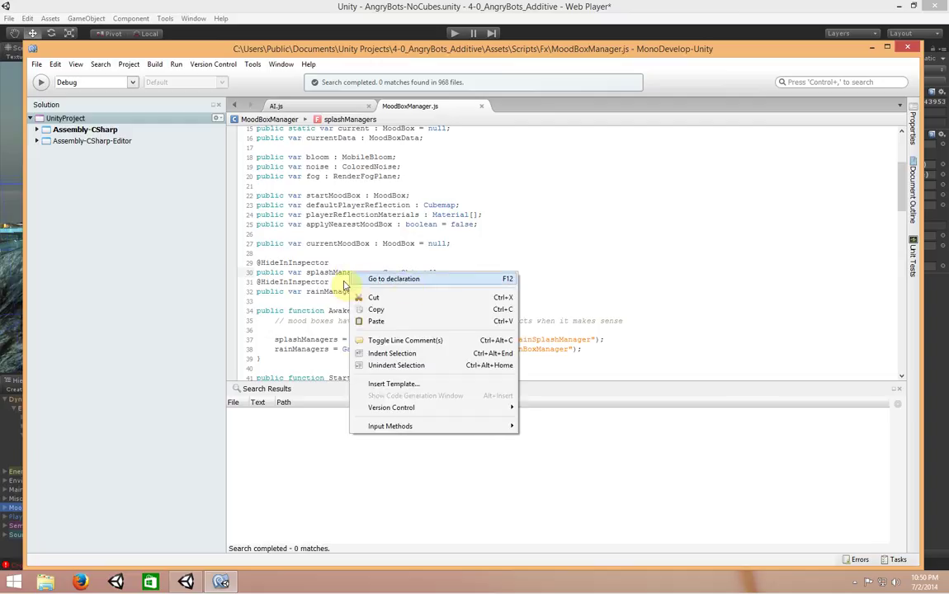
left_click(276, 273)
left_click_drag(306, 292, 360, 296)
key("ctrl+shift+f")
key("Return")
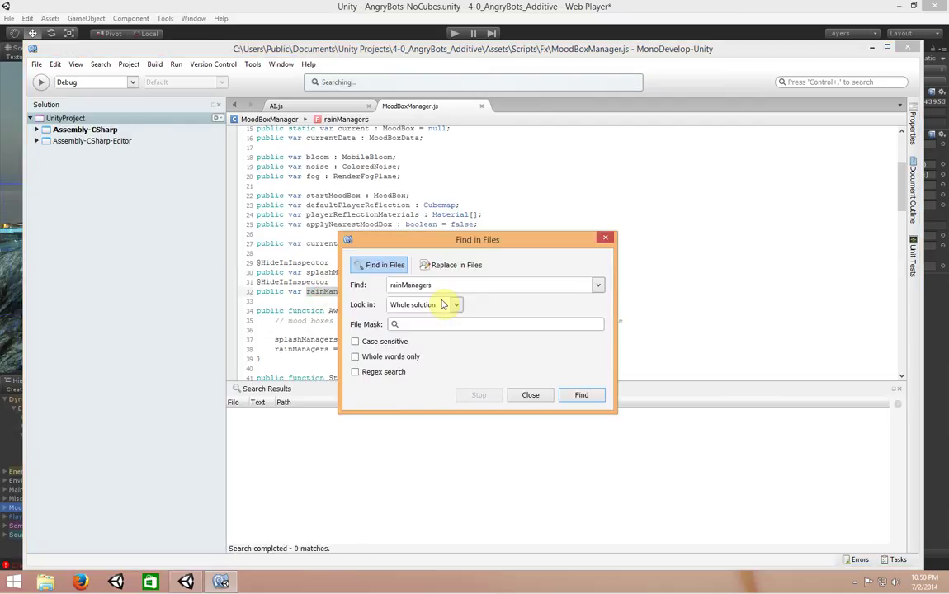
key("Escape")
Make splashManagers and rainManagers private, convert line endings, and check Unity's Console errors
double_click(269, 272)
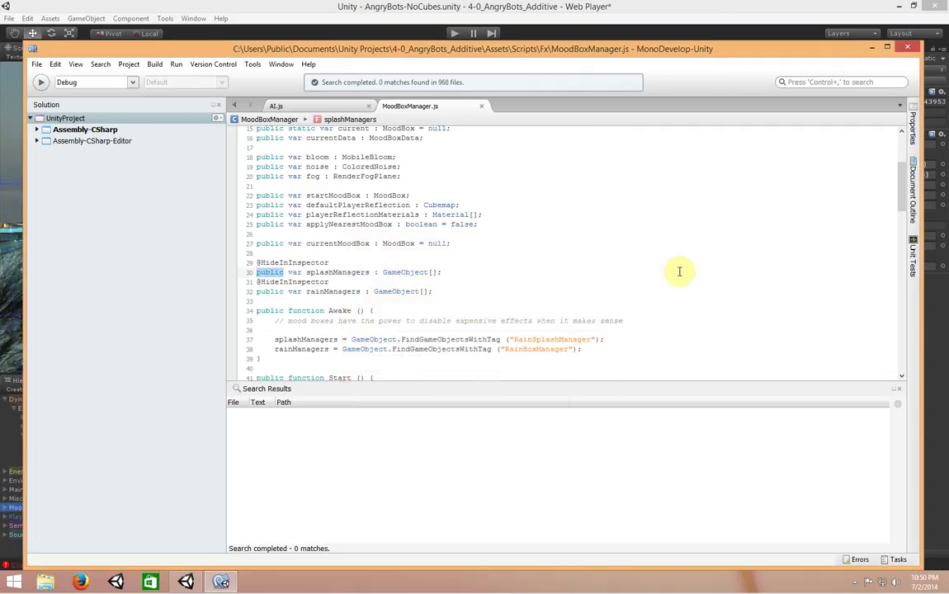
type("private")
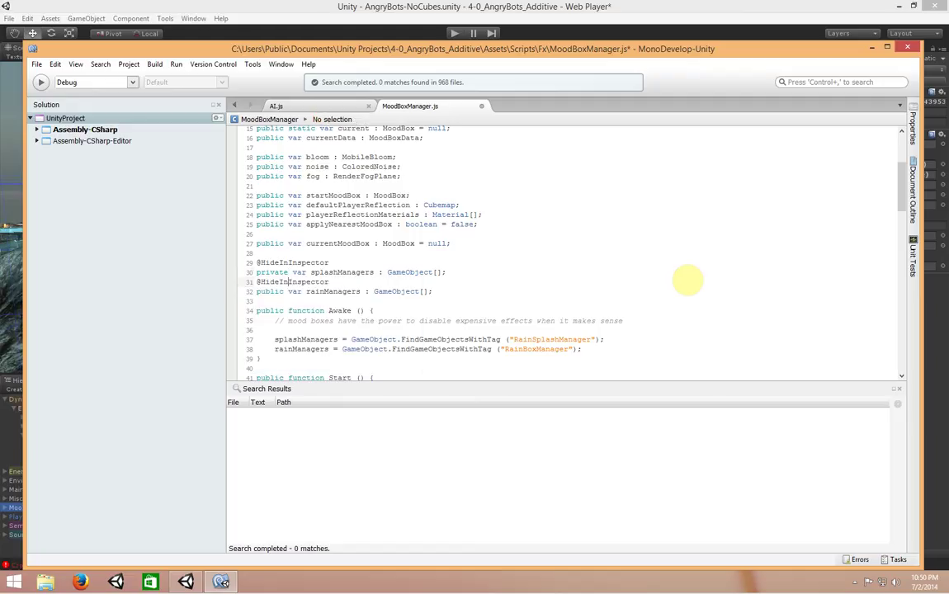
type("private")
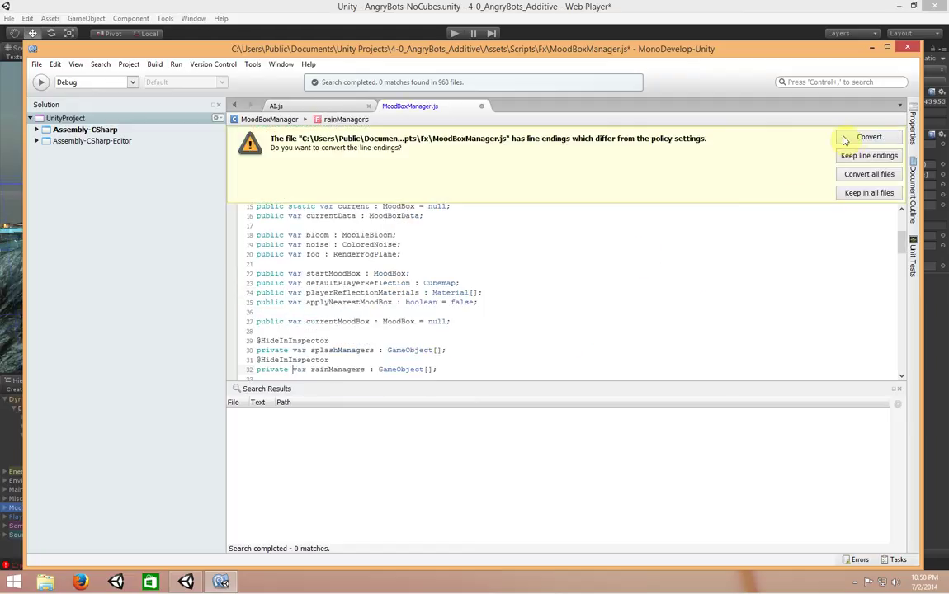
left_click(851, 140)
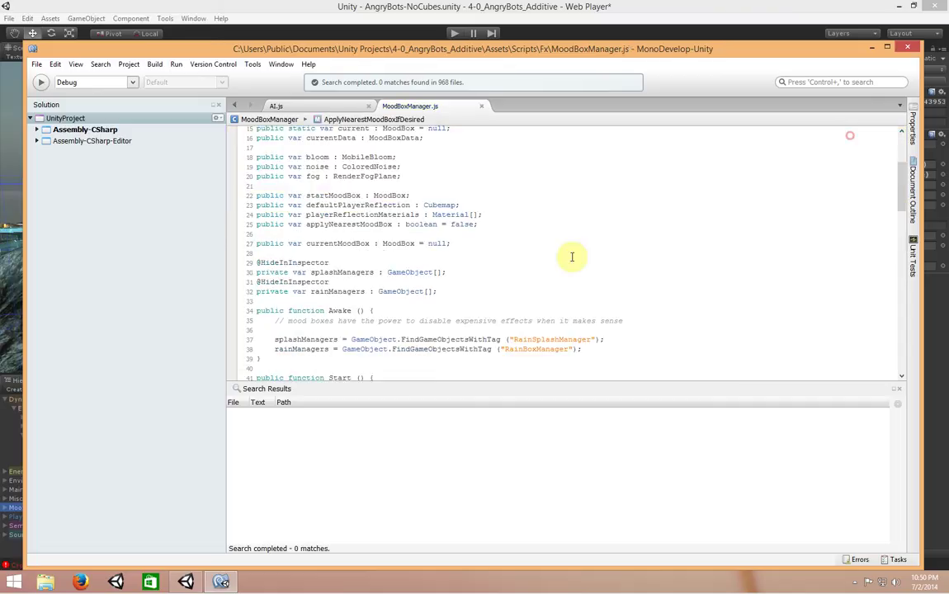
left_click(543, 5)
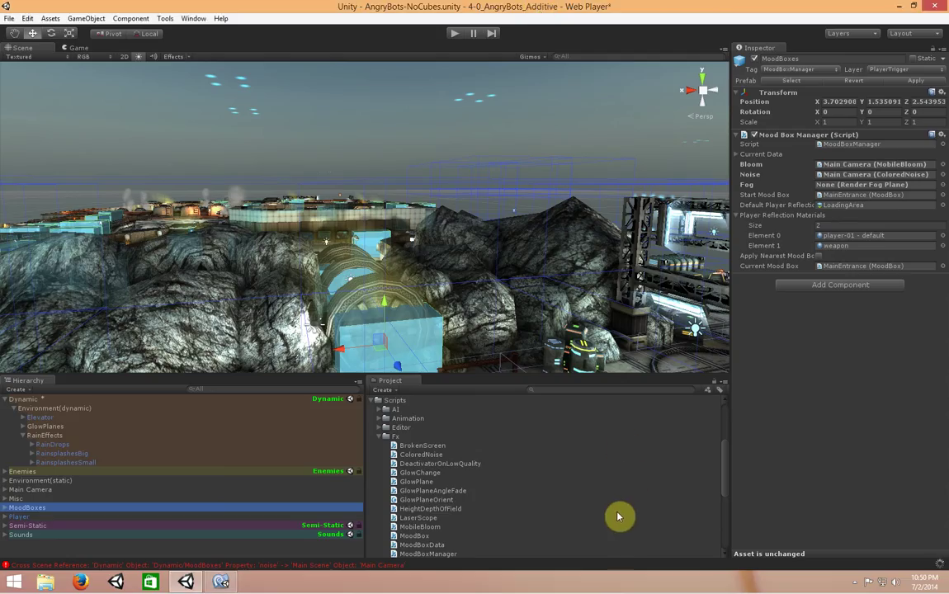
left_click(410, 566)
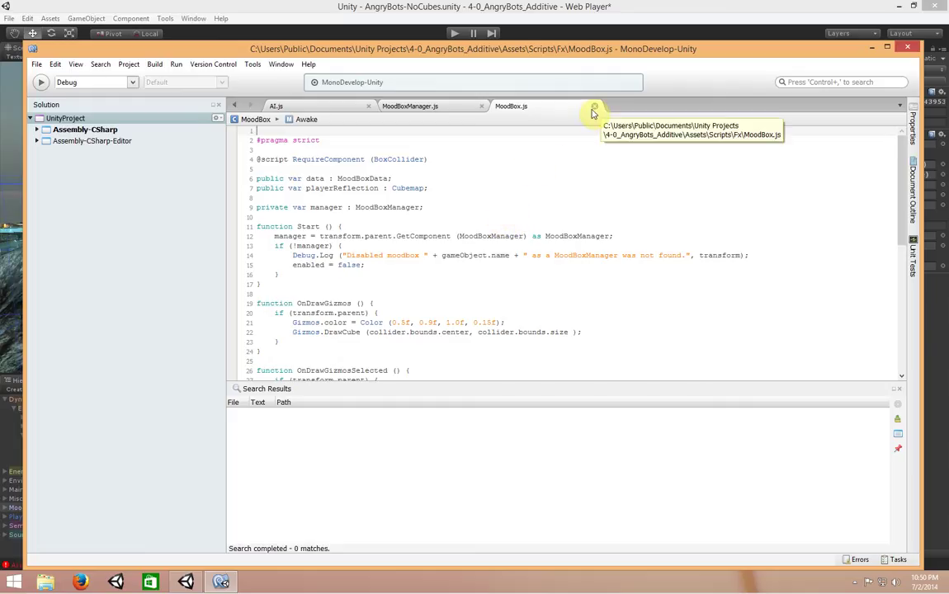
In MoodBoxManager.js, change the splashManagers and rainManagers declarations from private to public
left_click(594, 107)
double_click(260, 272)
type("public var splashManagers : GameObject[];")
key("Escape")
key("Down")
type("public")
key("Escape")
key("Up")
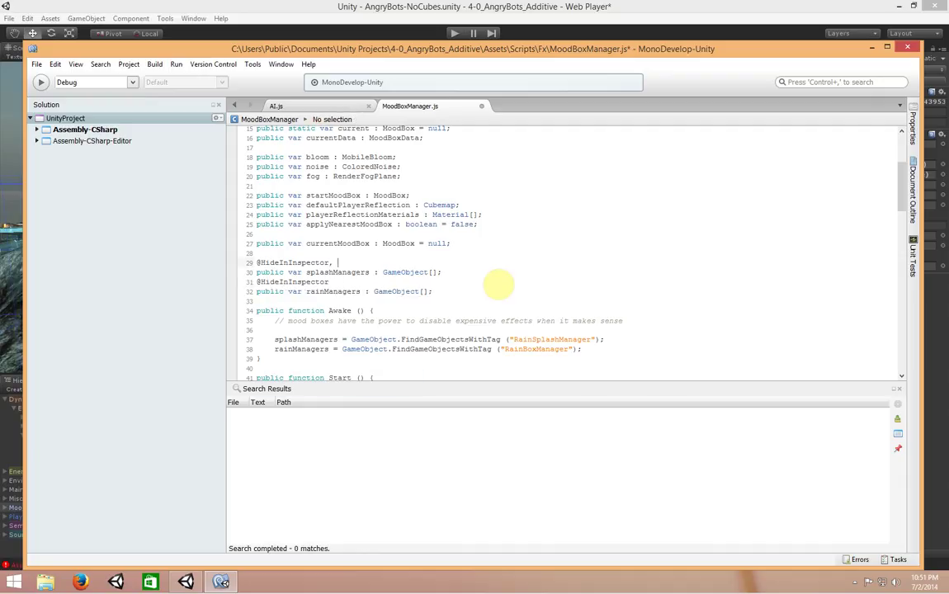
type("Sys")
key("BackSpace")
key("BackSpace")
key("BackSpace")
type("N")
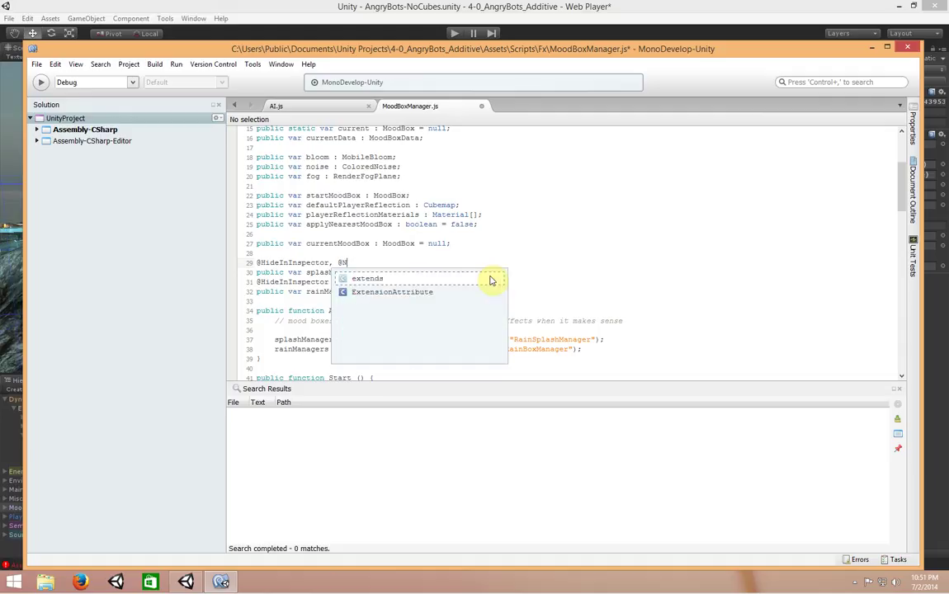
key("BackSpace")
type("System.NonSerialized")
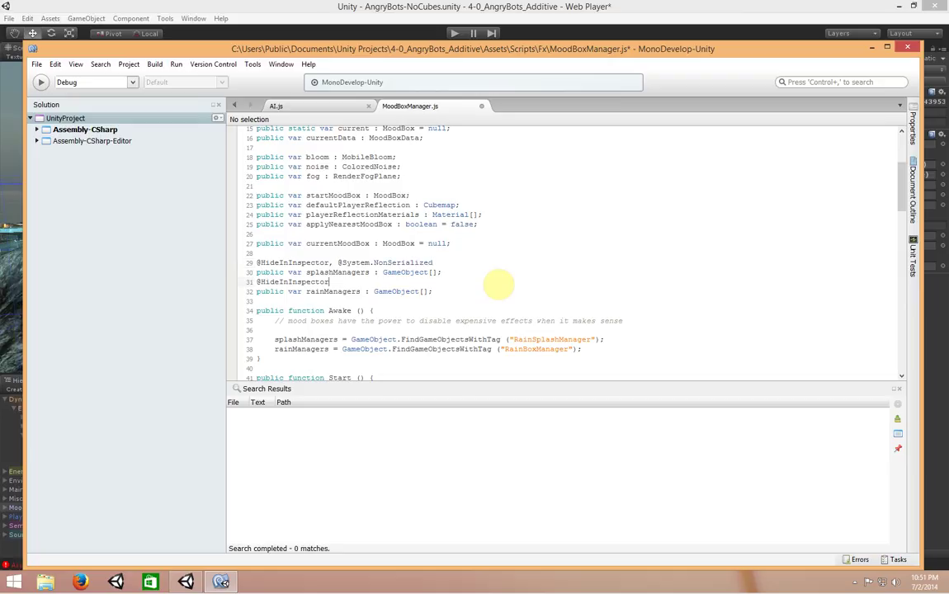
type("@System.NonSerialized")
key("ctrl+s")
Check Unity's unexpected-token error, then return to MoodBoxManager.js in MonoDevelop
left_click(468, 24)
double_click(438, 330)
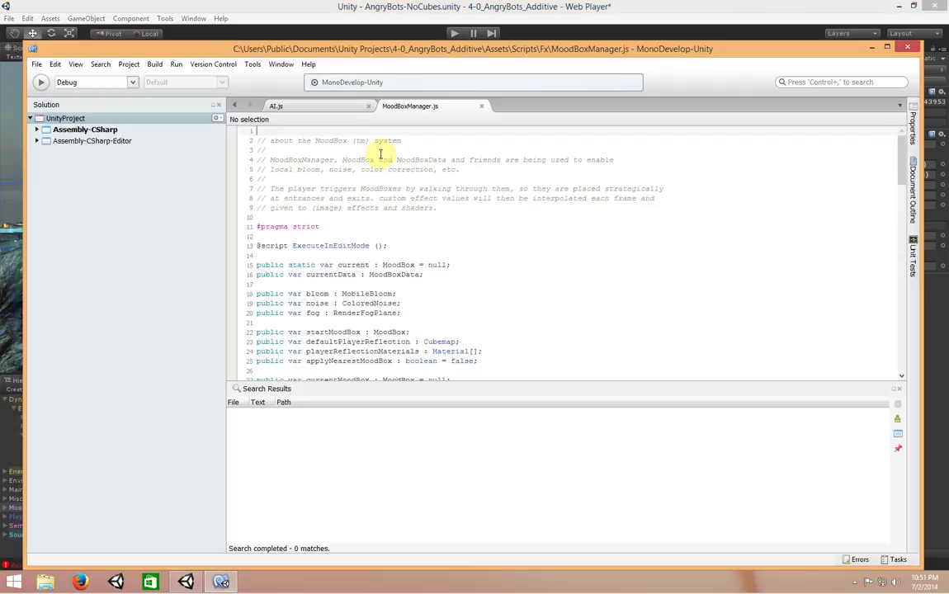
left_click(370, 5)
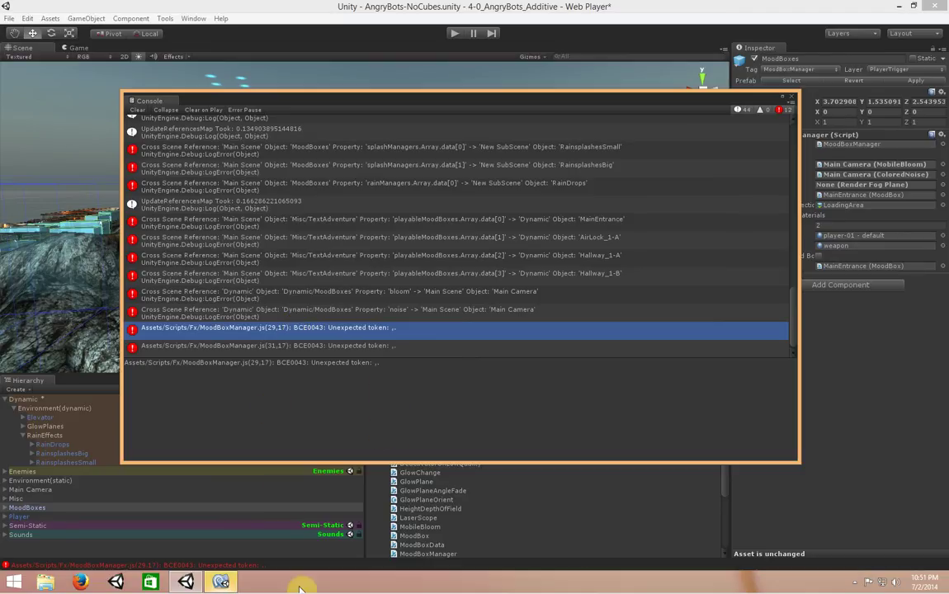
left_click(231, 584)
left_click(339, 106)
left_click(458, 107)
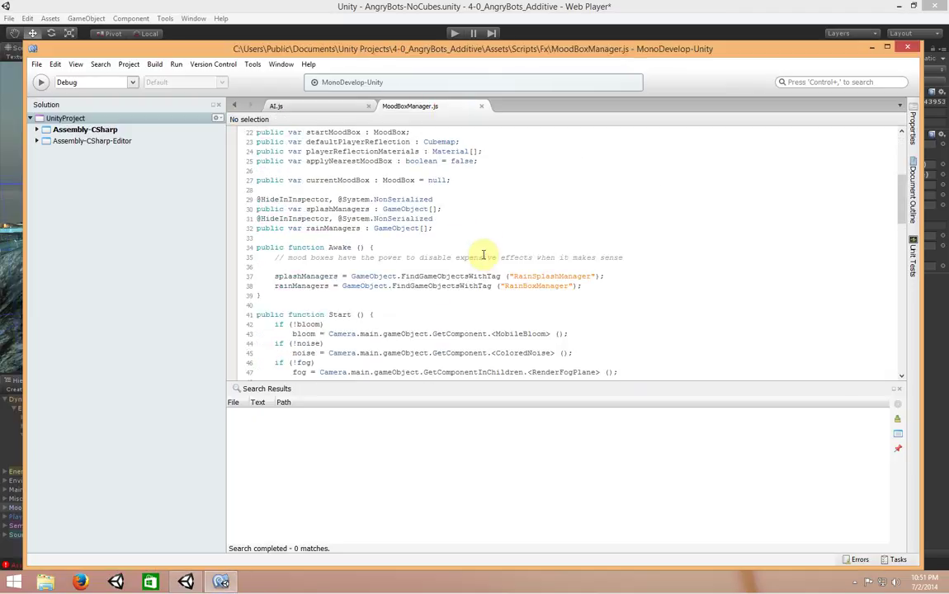
left_click(334, 200)
key("BackSpace")
key("Delete")
key("Return")
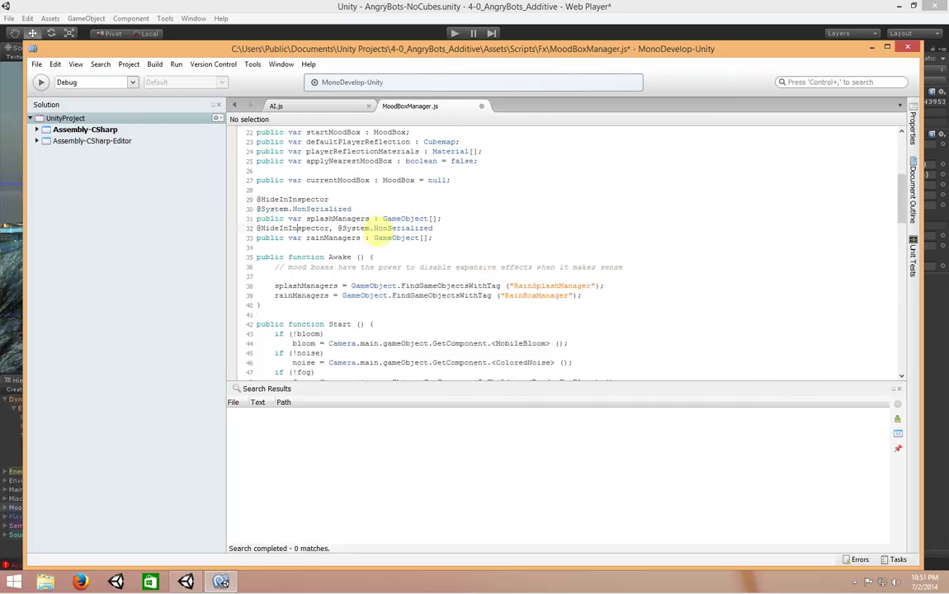
key("BackSpace")
key("Delete")
key("Return")
key("ctrl+s")
left_click(481, 10)
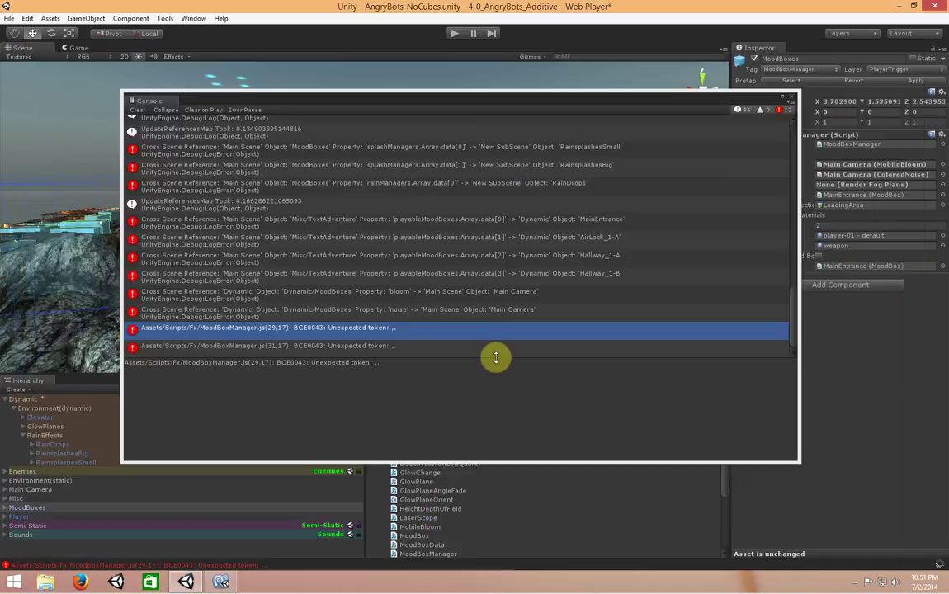
left_click(435, 347)
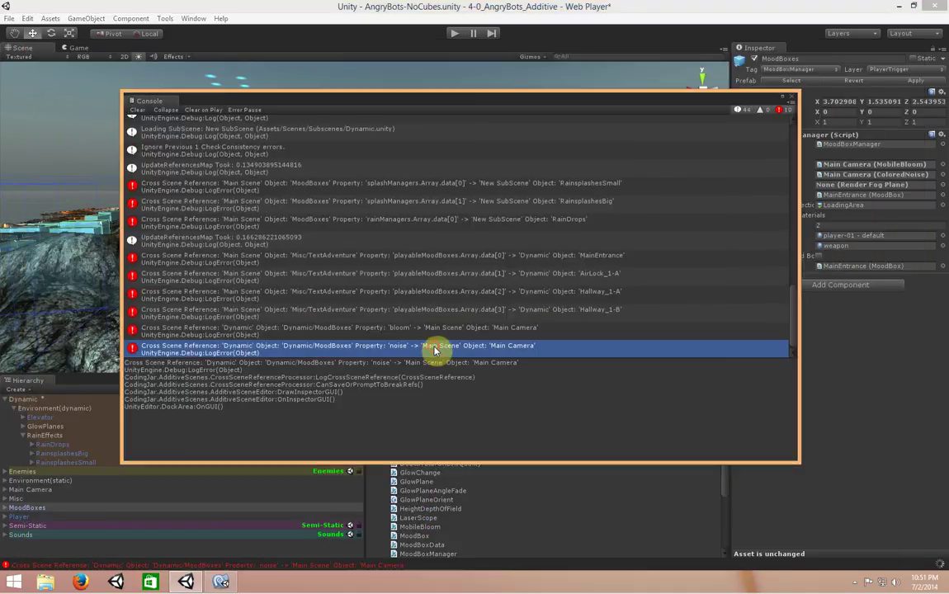
Save the Dynamic sub-scene, clearing and closing the Console before and after
left_click(135, 110)
left_click(790, 97)
left_click(76, 401)
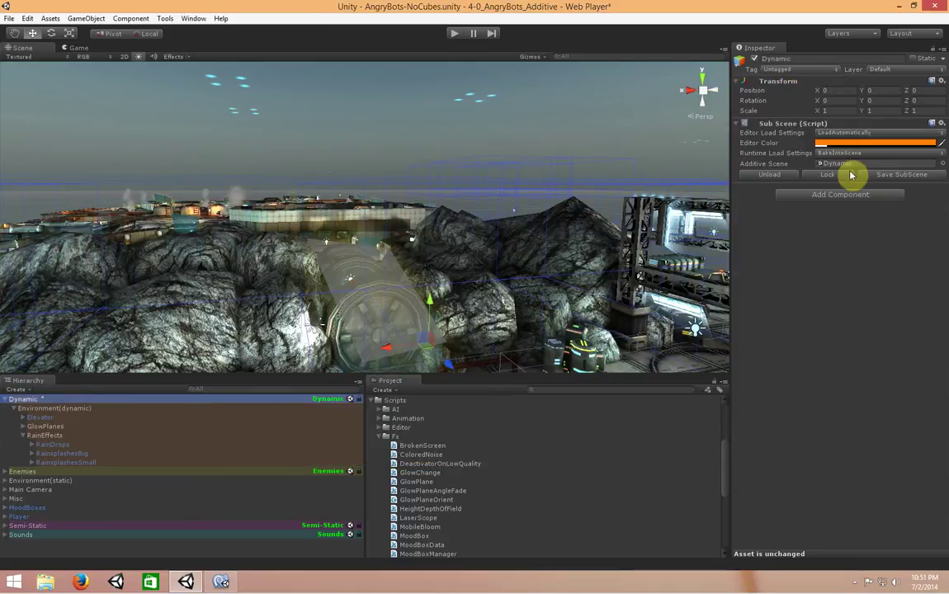
left_click(880, 177)
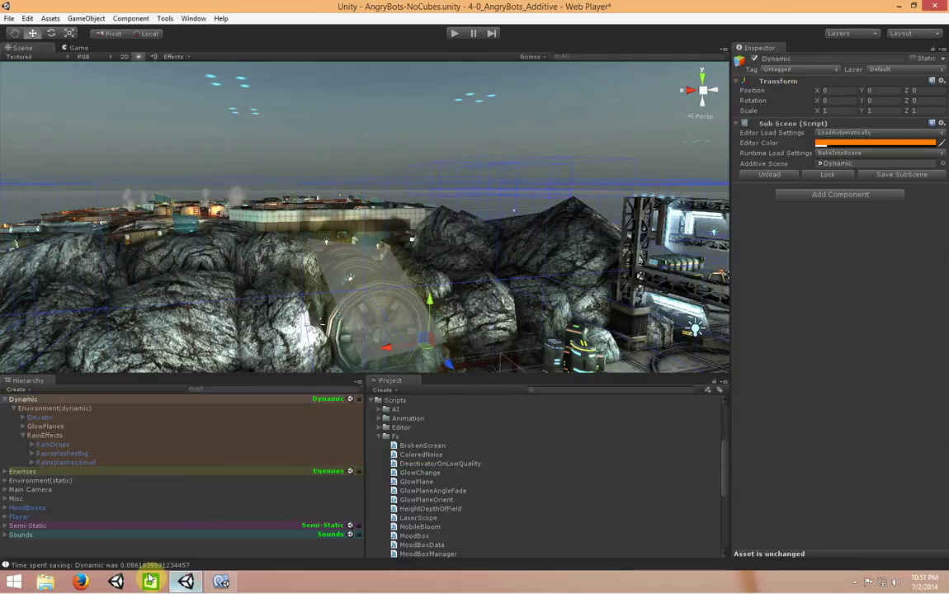
left_click(178, 566)
left_click(138, 110)
left_click(793, 101)
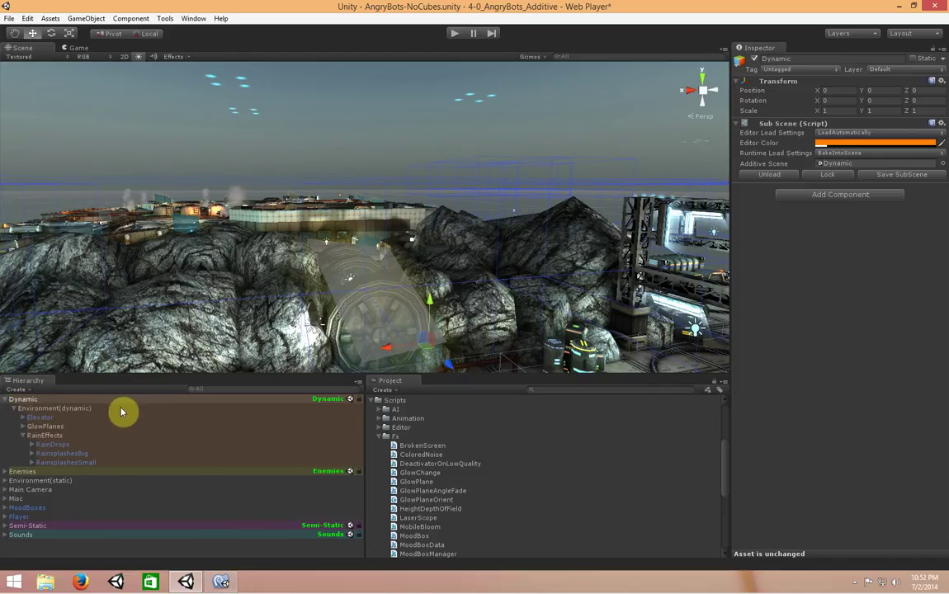
Wrap Environment(static) in a new Coding Jar Sub Empty sub-scene
left_click(5, 480)
left_click(73, 481)
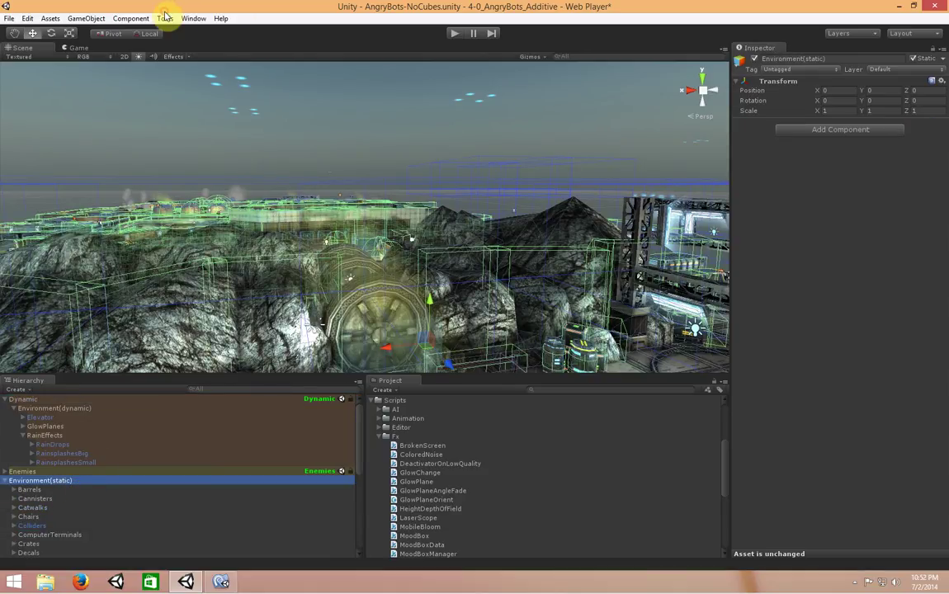
left_click(88, 20)
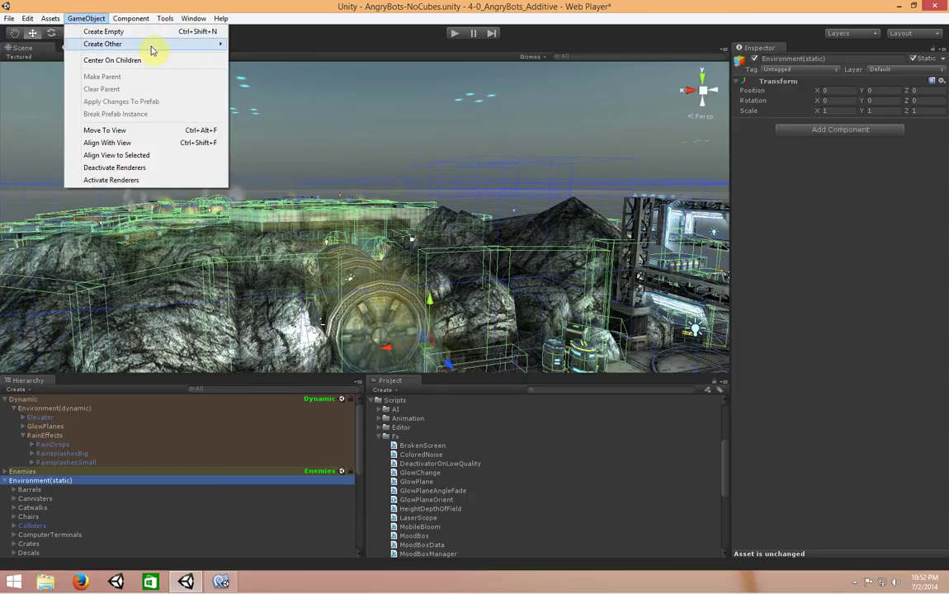
mouse_move(148, 46)
left_click(355, 339)
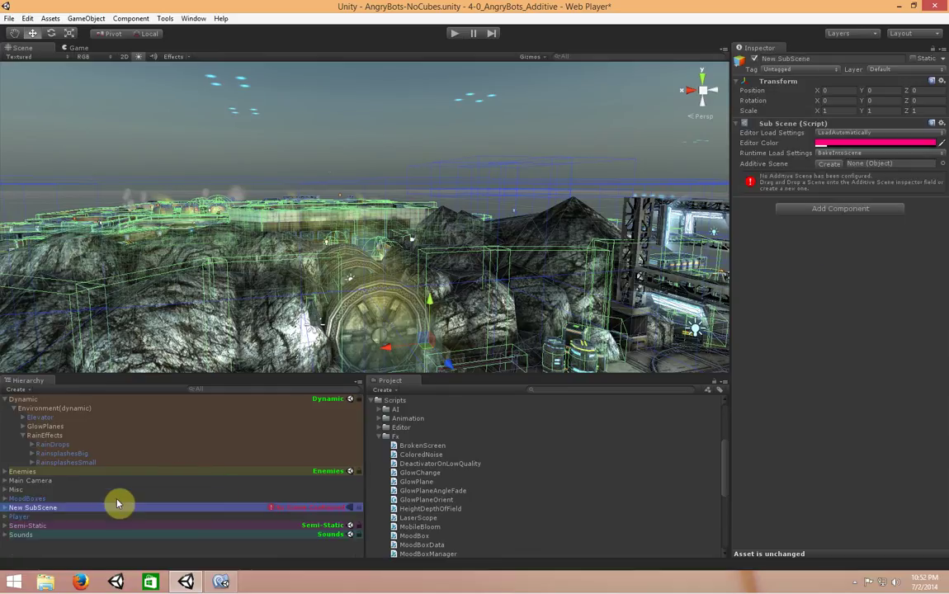
Rename the new sub-scene to 'Static'
left_click(119, 500)
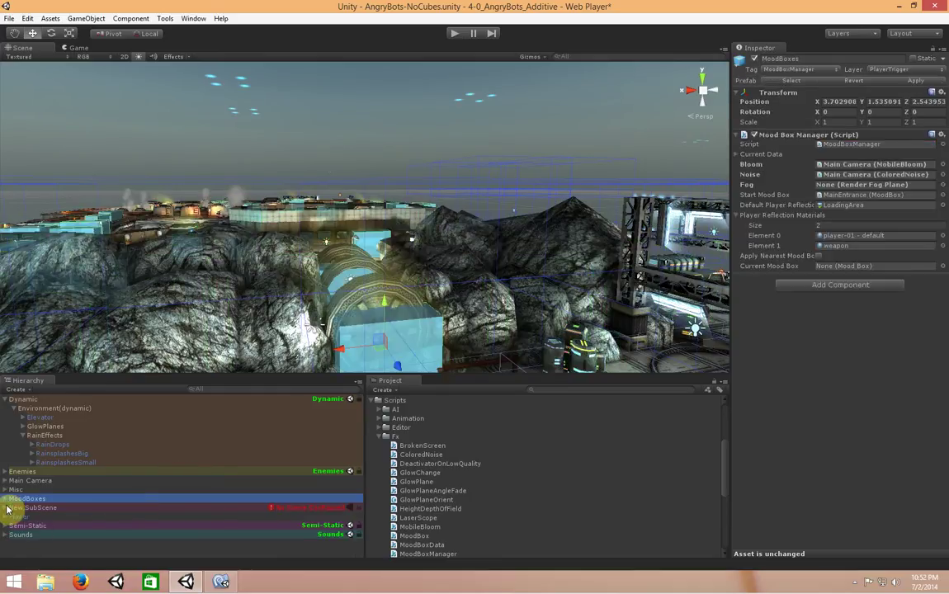
left_click(31, 490)
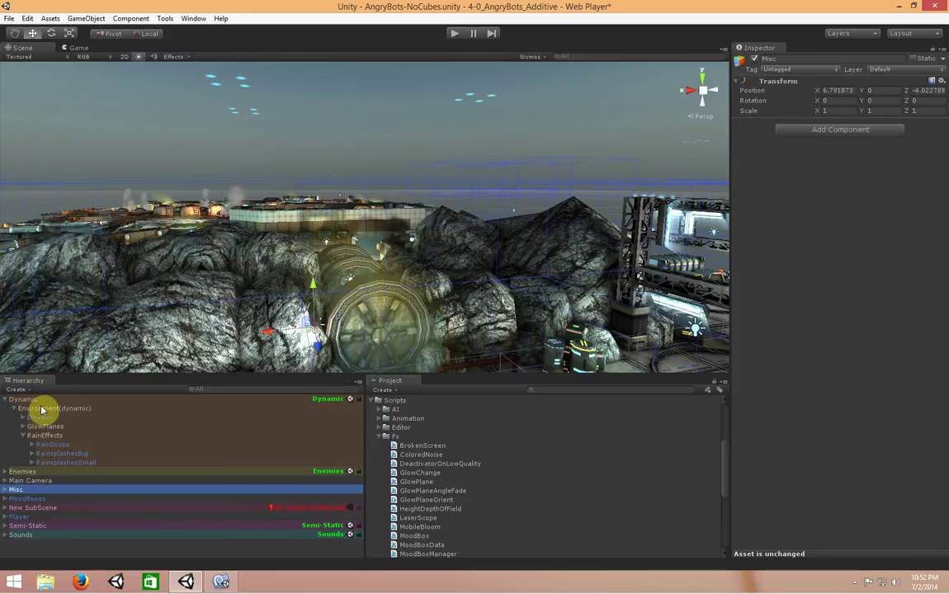
left_click(33, 508)
left_click(6, 508)
left_click(151, 510)
type("Static")
key("Return")
Create the additive scene file 'Static' in Scenes/Subscenes and break cross-scene references
left_click(828, 164)
left_click(144, 244)
double_click(143, 245)
double_click(136, 135)
triple_click(185, 261)
type("Static")
key("Return")
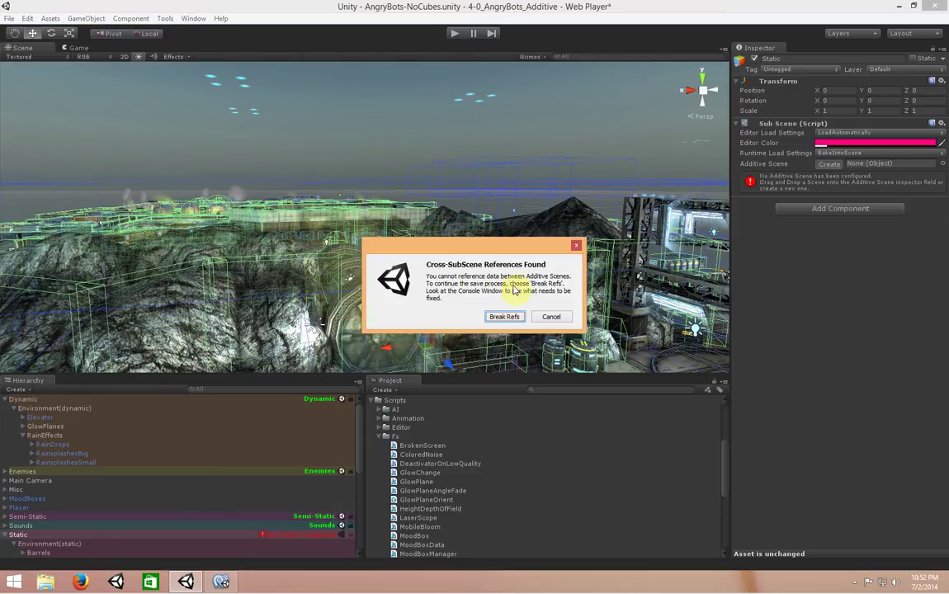
left_click(552, 317)
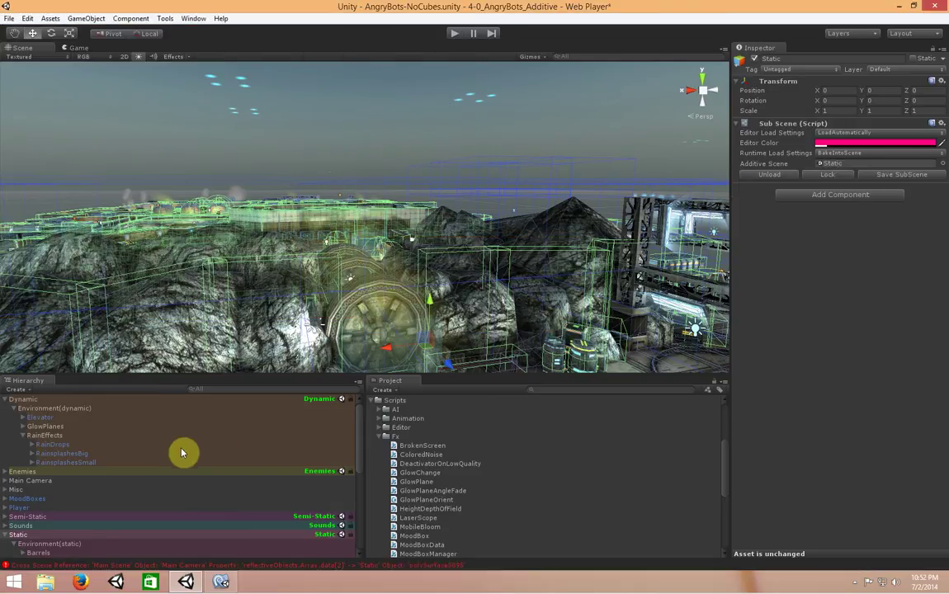
Review Main Camera's three reflectiveObjects cross-scene errors (data[0]–data[2]) and close the Console
left_click(328, 567)
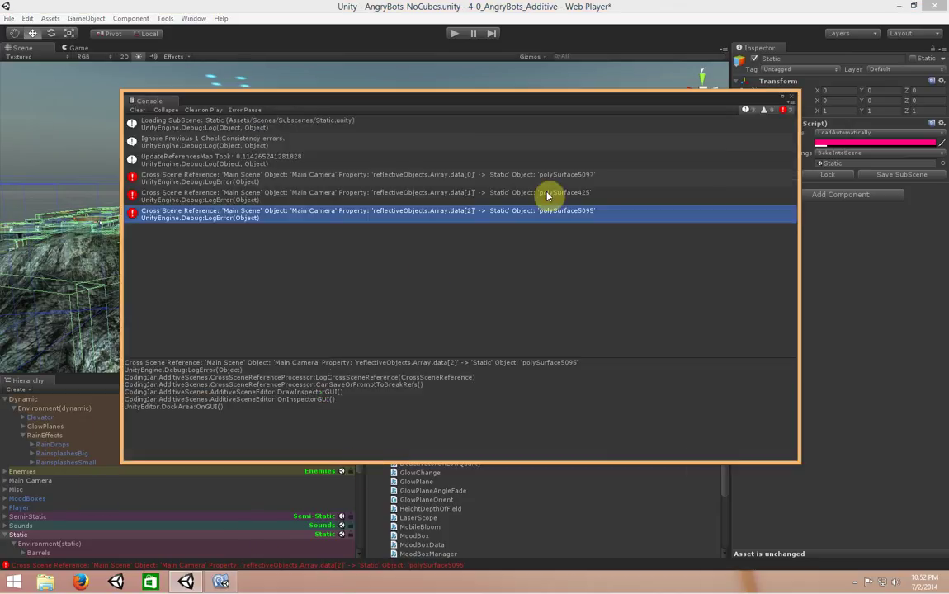
left_click(543, 180)
left_click(531, 196)
left_click(536, 215)
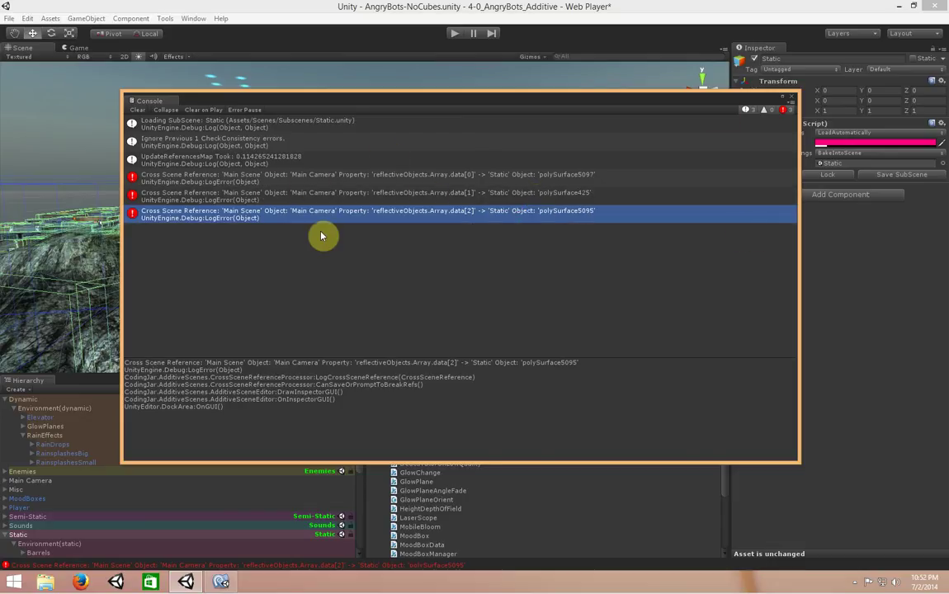
left_click(28, 482)
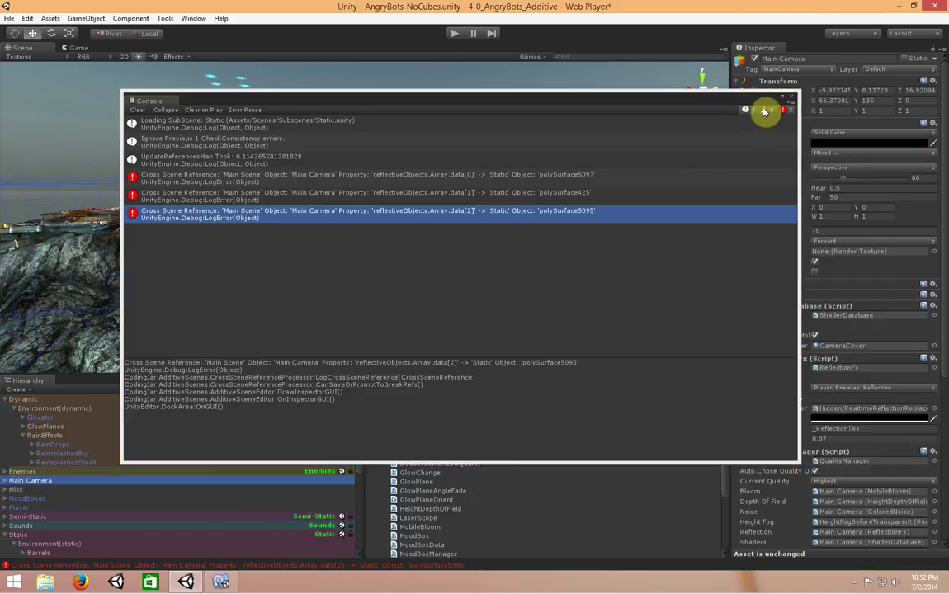
left_click(792, 99)
Expand Reflection Fx's Reflective Objects, ping Elements 0–2, and select polySurface5097
scroll(817, 384, "down", 4)
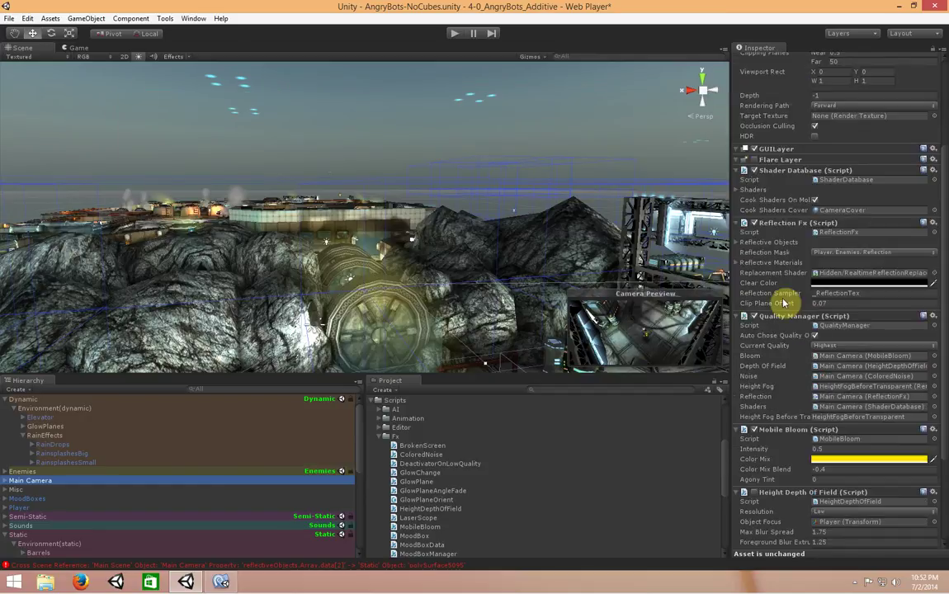
left_click(736, 242)
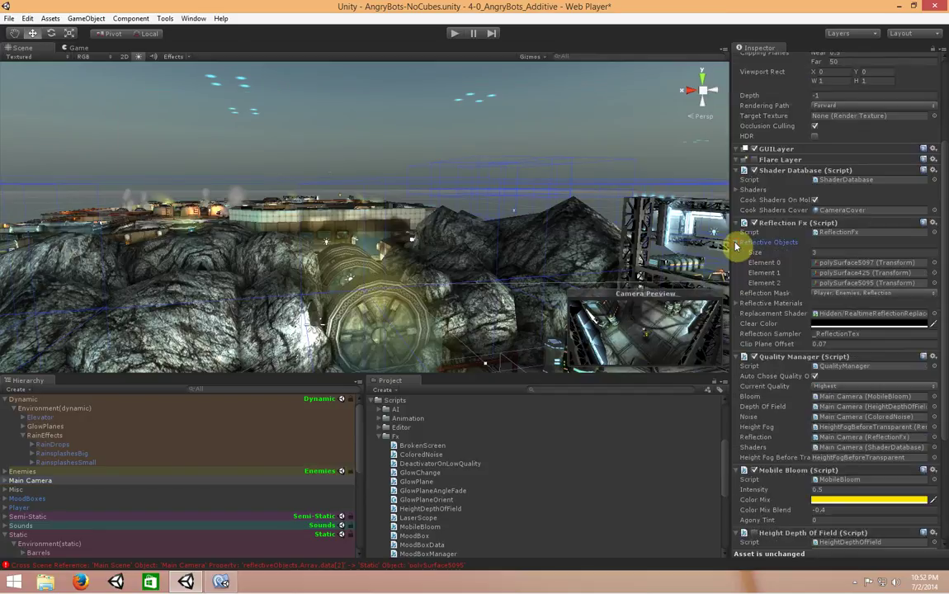
left_click(836, 264)
left_click(838, 283)
left_click(838, 273)
left_click(838, 264)
left_click(839, 273)
left_click(840, 284)
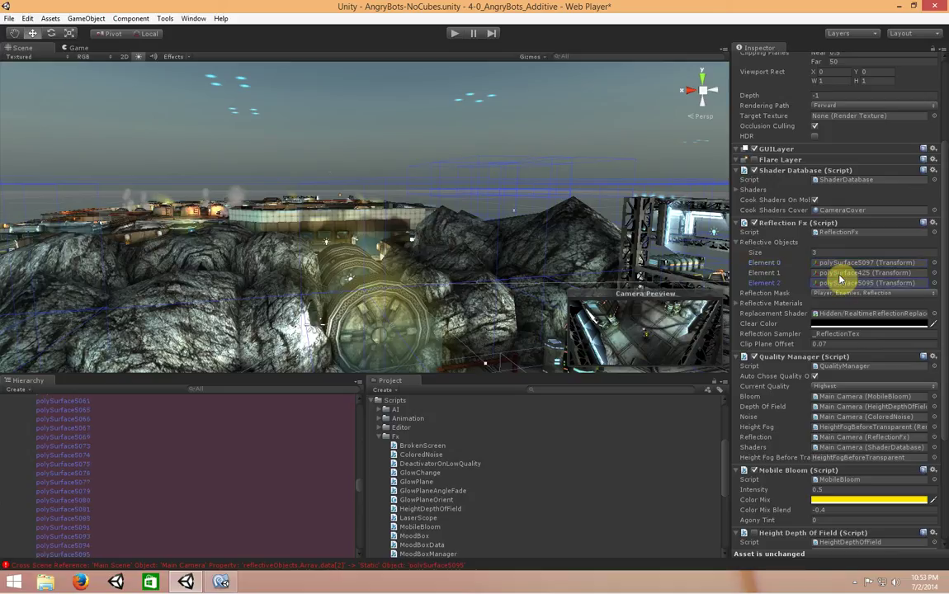
left_click(842, 273)
left_click(842, 274)
left_click(840, 284)
left_click(842, 264)
left_click(78, 555)
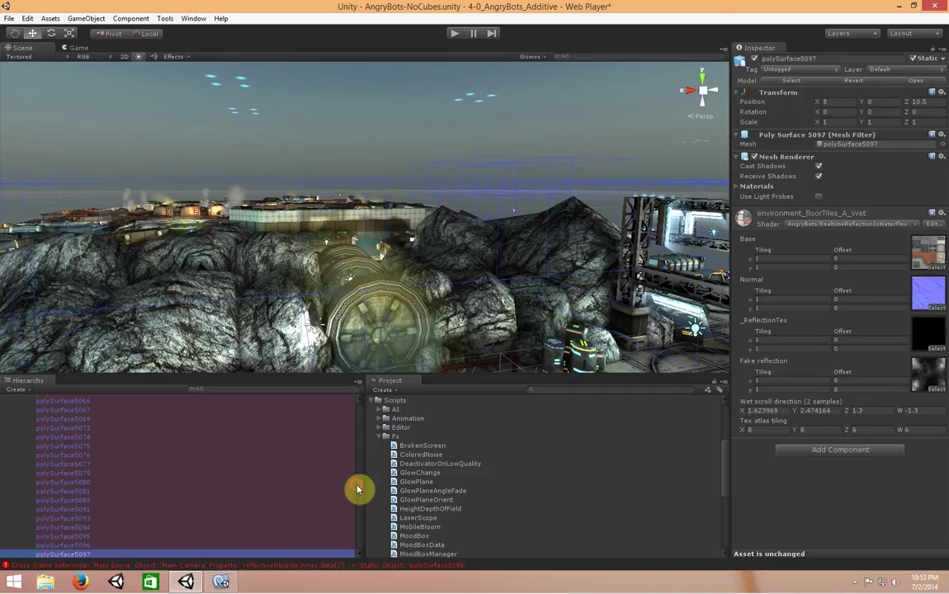
From Main Camera's Element 0, locate and select polySurface5097 in the Hierarchy
left_click_drag(357, 487, 356, 403)
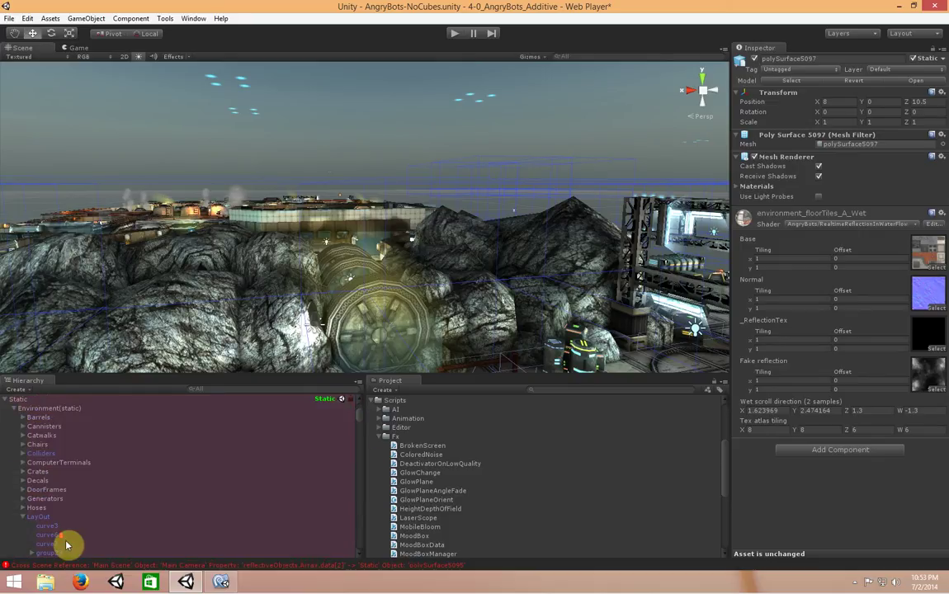
left_click(35, 408)
left_click(38, 399)
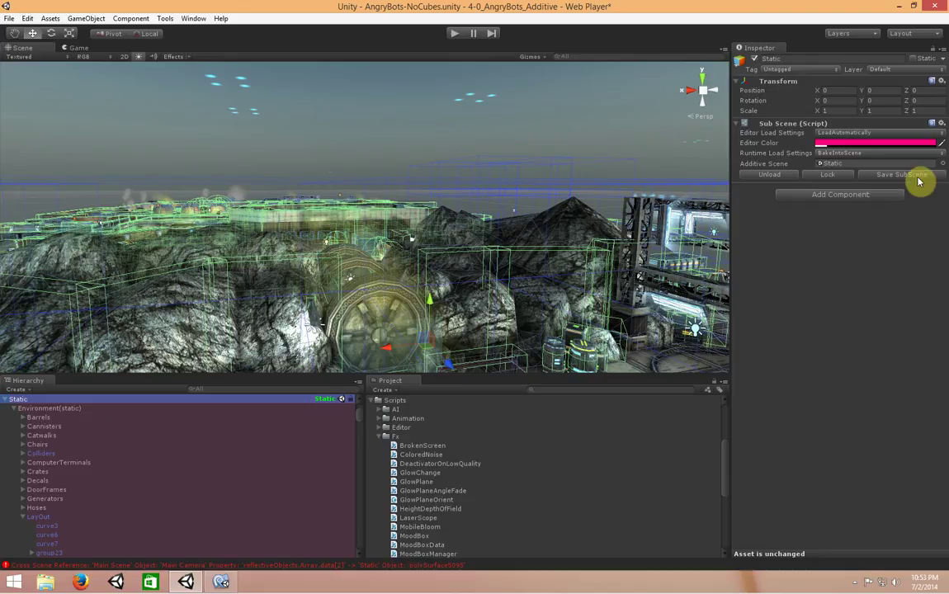
scroll(124, 495, "up", 5)
left_click(47, 483)
scroll(866, 330, "down", 3)
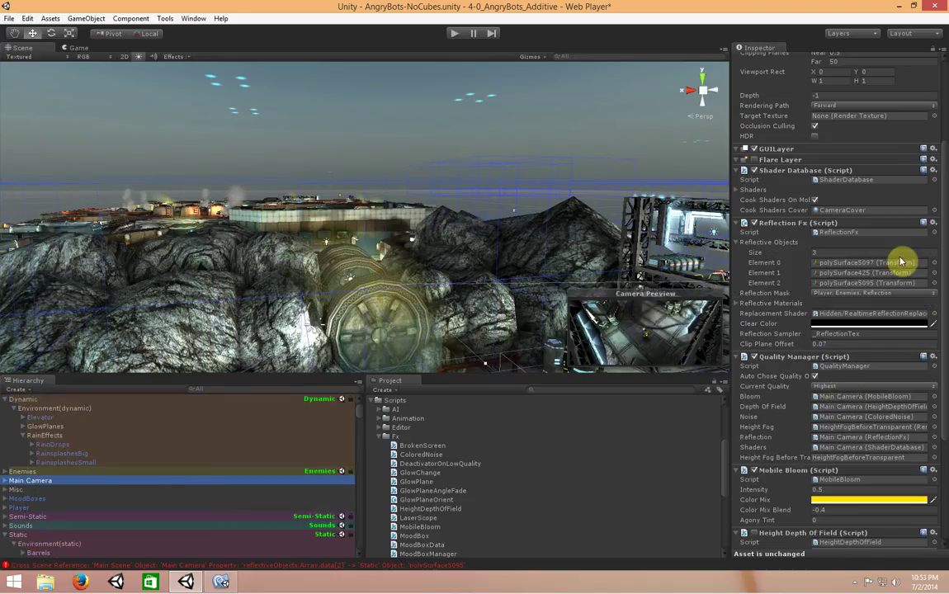
left_click(843, 265)
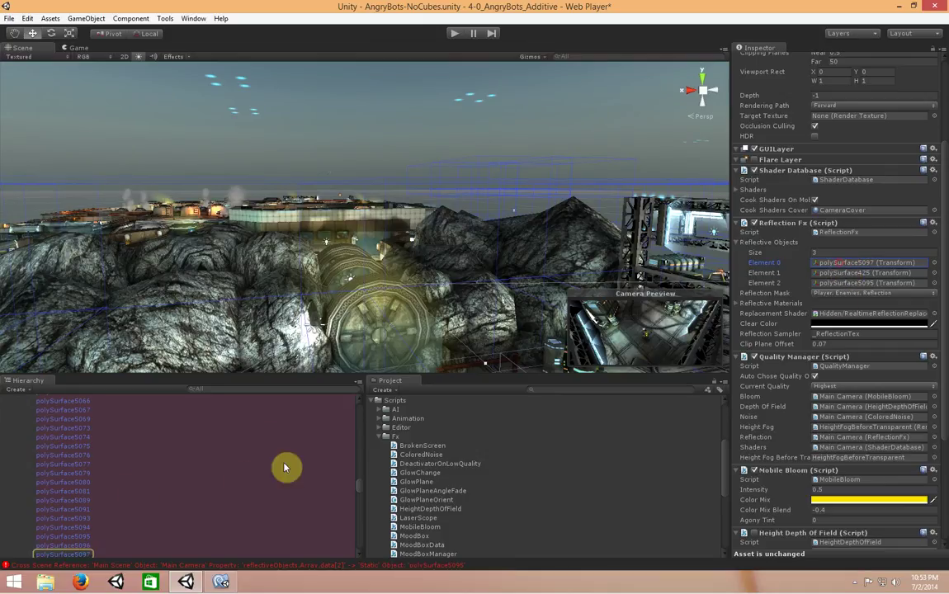
left_click(79, 554)
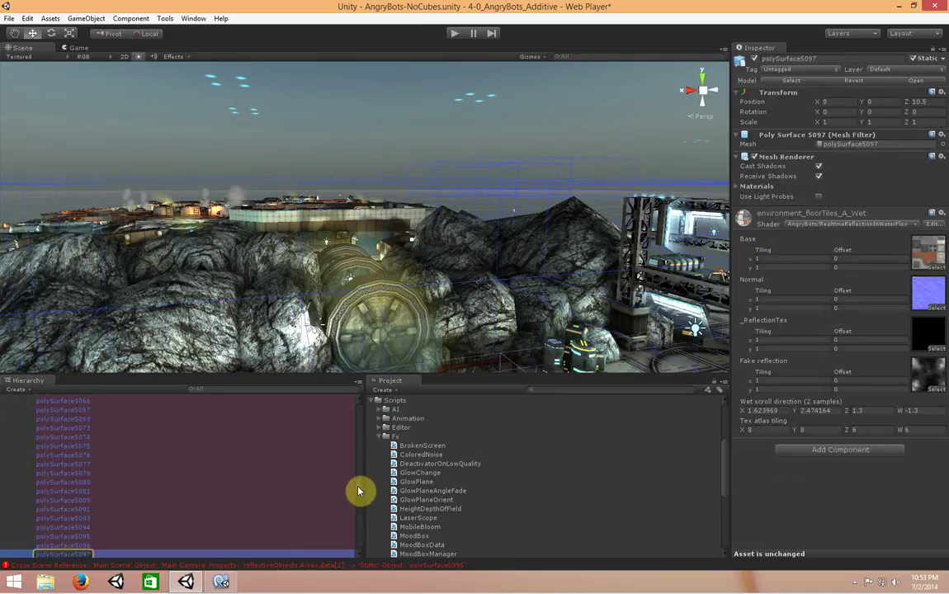
Frame polySurface5097 close up and undo the accidental raise of the floor
key("f")
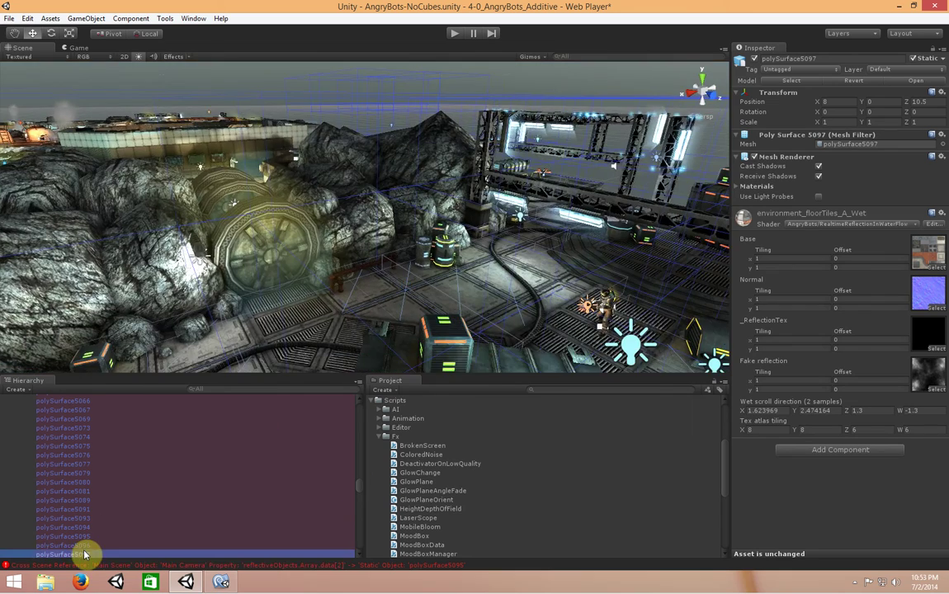
double_click(84, 554)
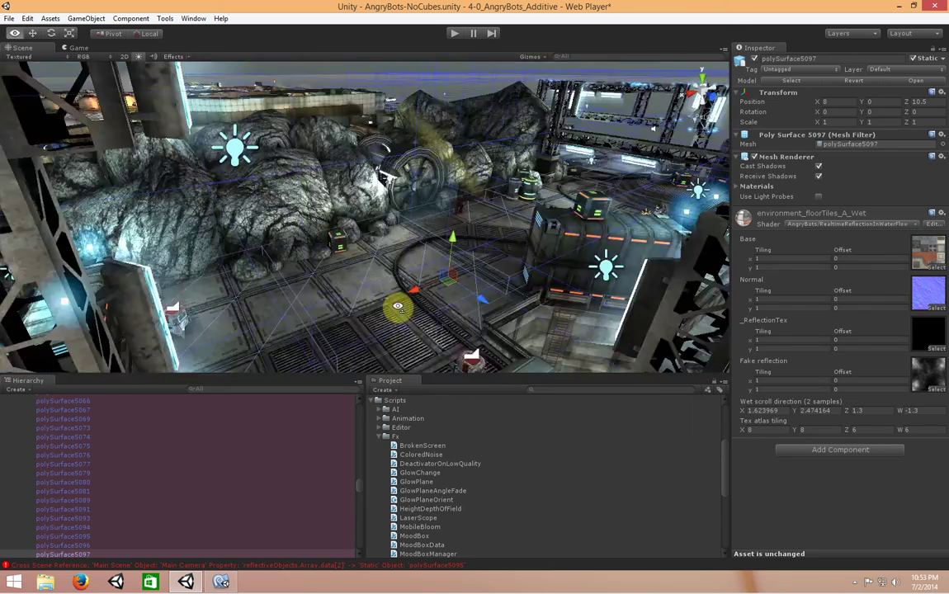
left_click_drag(398, 306, 350, 75, "alt")
key("ctrl+z")
left_click_drag(471, 259, 365, 481, "alt")
Frame polySurface5094 and browse the LayOut group, curve6 and group27
scroll(163, 504, "down", 6)
scroll(160, 516, "down", 2)
double_click(63, 425)
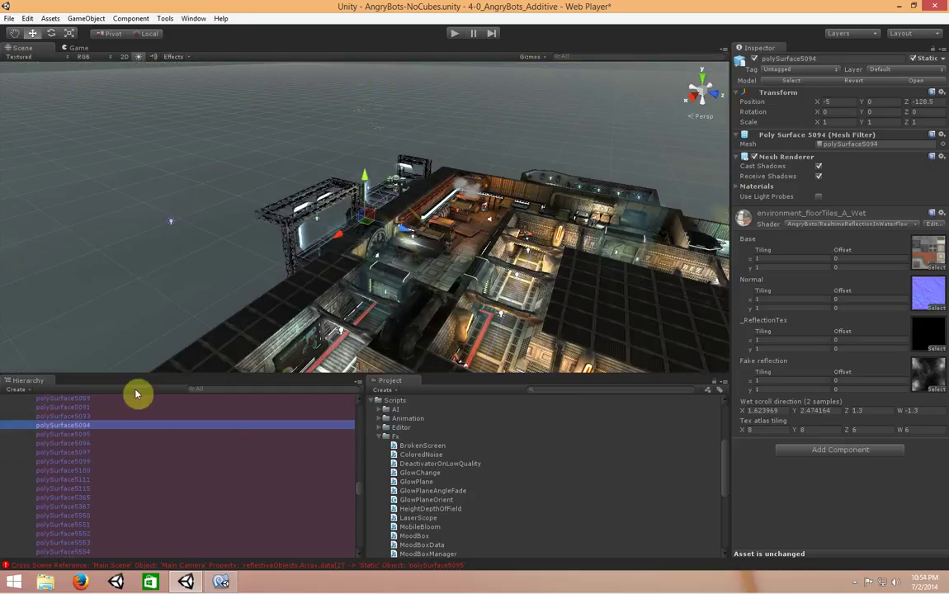
left_click(361, 188)
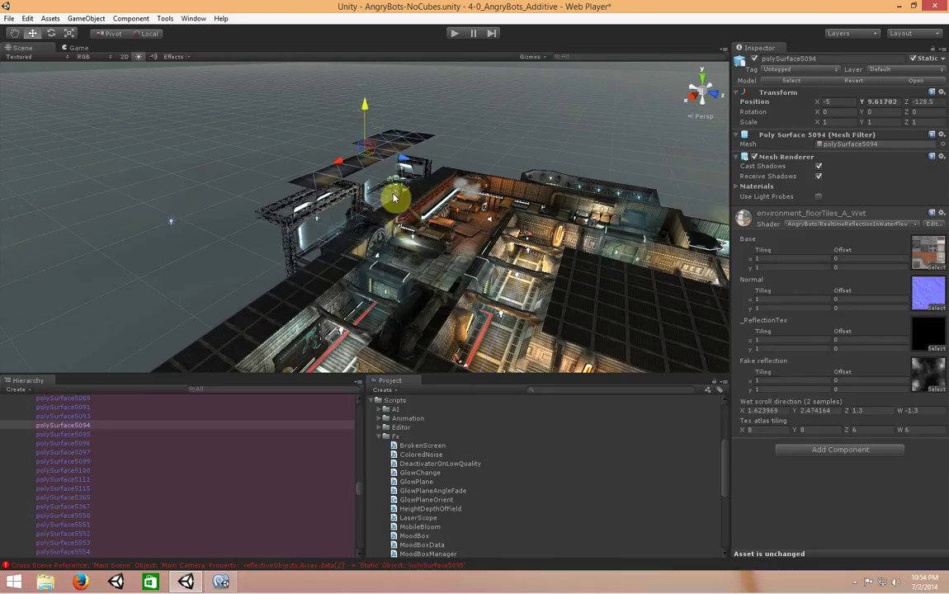
left_click_drag(360, 490, 358, 409)
scroll(115, 528, "down", 5)
left_click(153, 451)
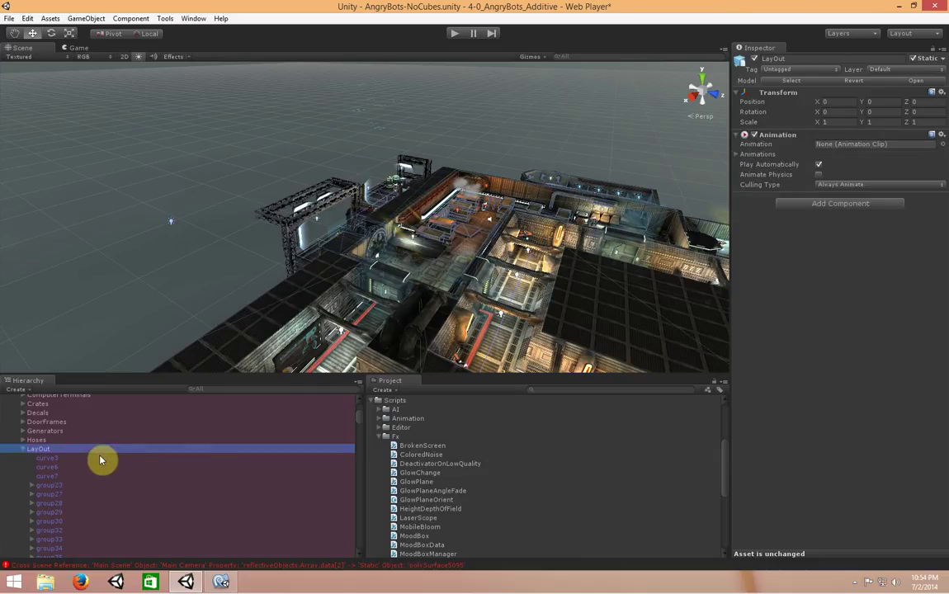
left_click(106, 465)
left_click(103, 450)
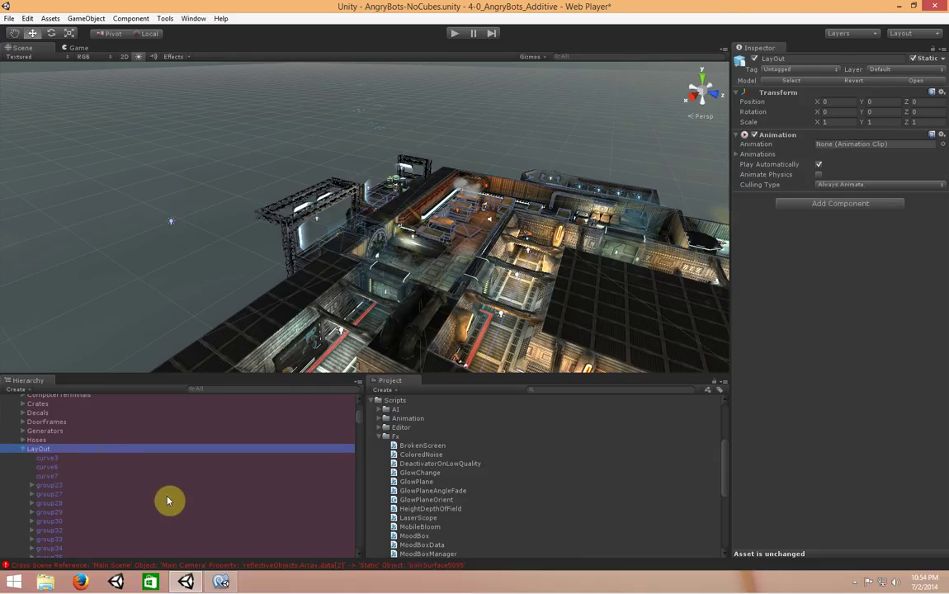
scroll(163, 499, "up", 6)
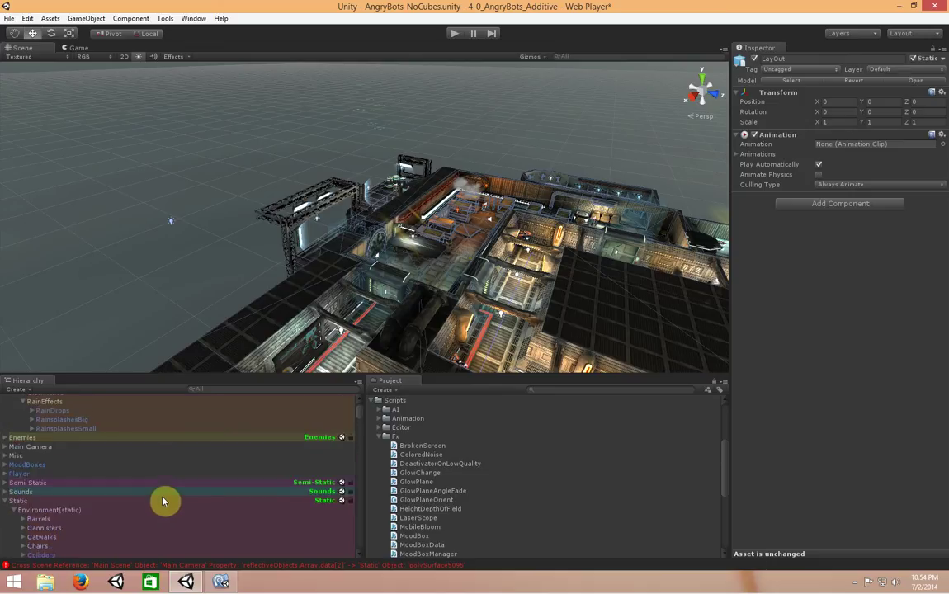
scroll(163, 496, "down", 6)
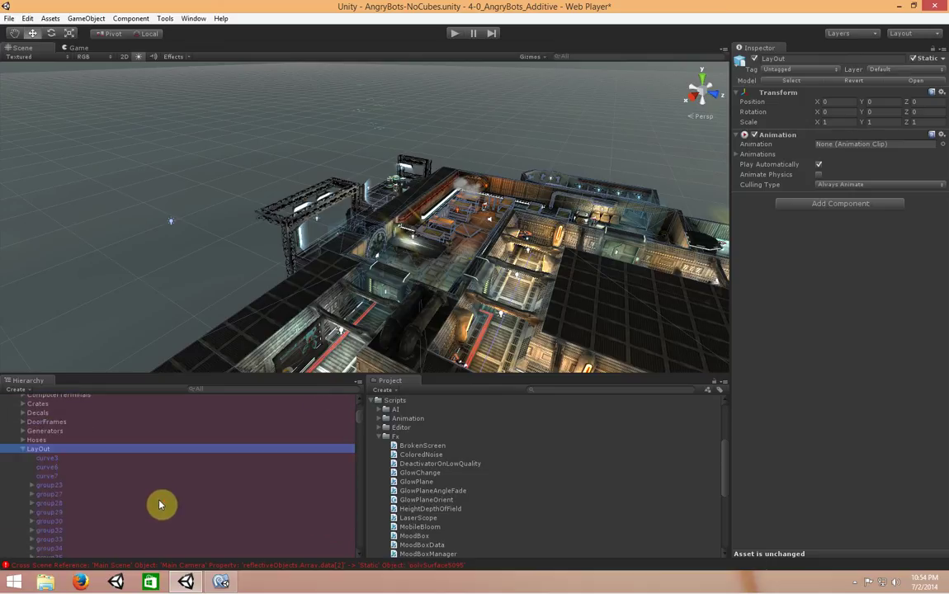
left_click(82, 494)
Select Main Camera to view its Reflection Fx reflective objects list
left_click_drag(385, 234, 355, 207, "alt")
scroll(362, 410, "up", 6)
scroll(227, 501, "down", 3)
scroll(227, 500, "up", 3)
scroll(225, 511, "down", 3)
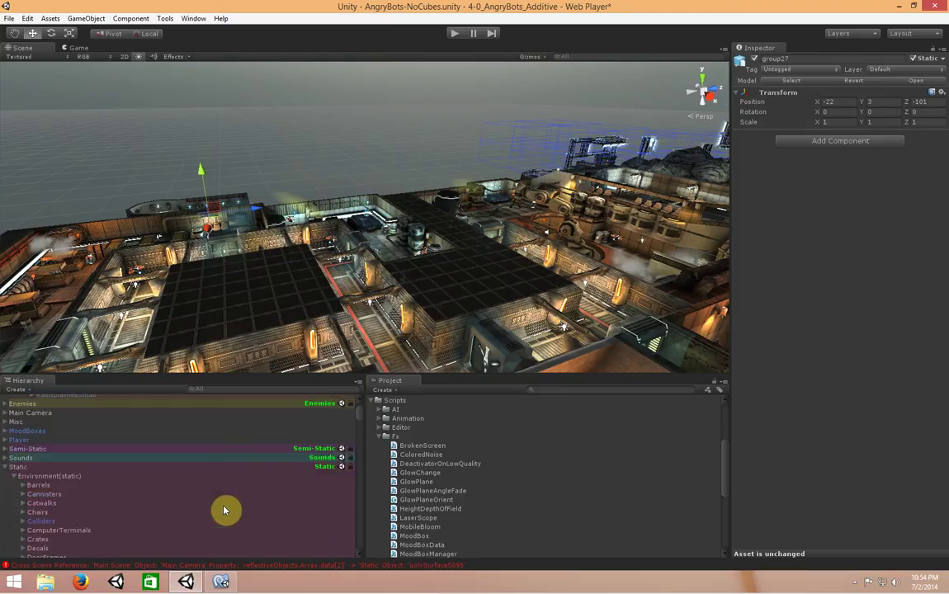
scroll(217, 504, "down", 10)
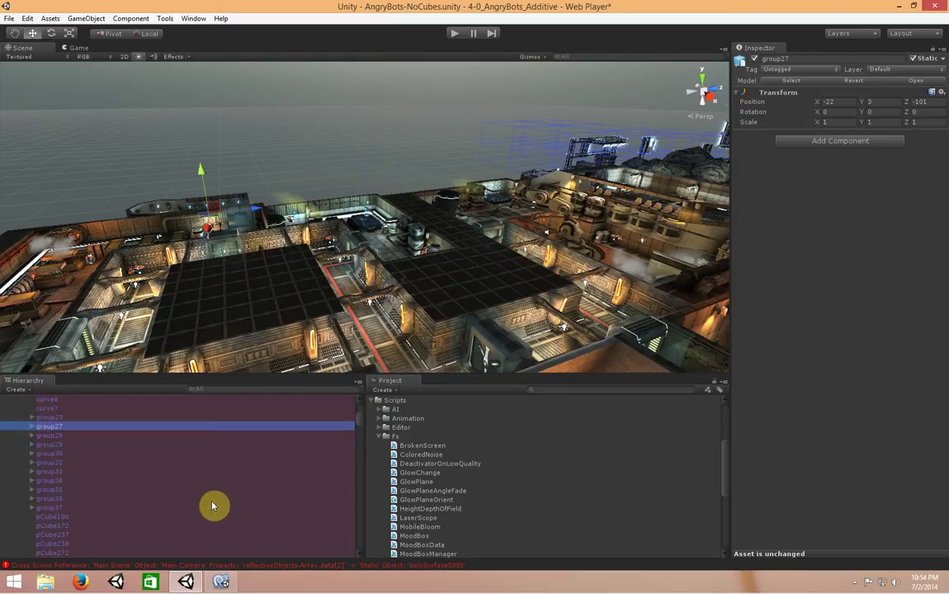
scroll(356, 527, "down", 3)
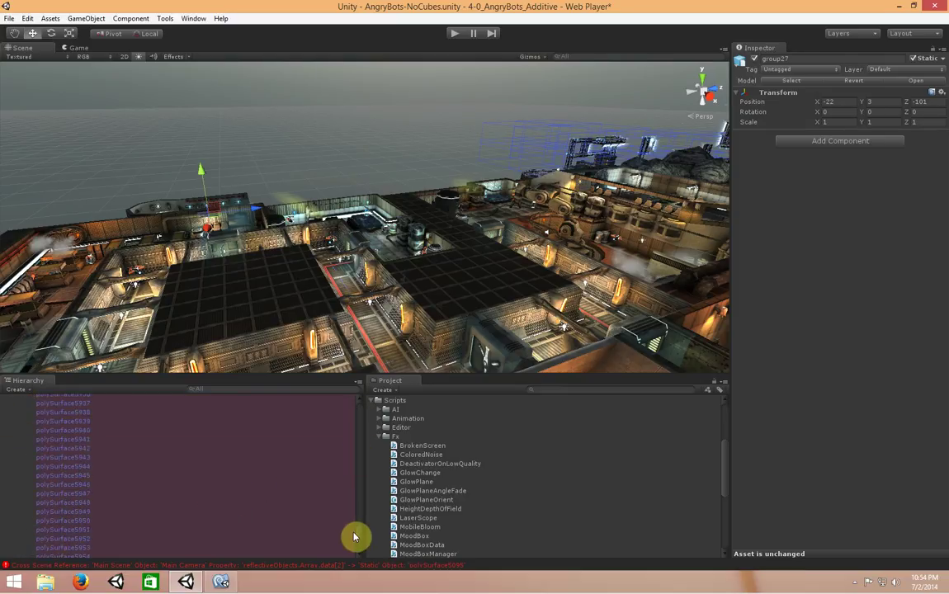
scroll(357, 418, "up", 20)
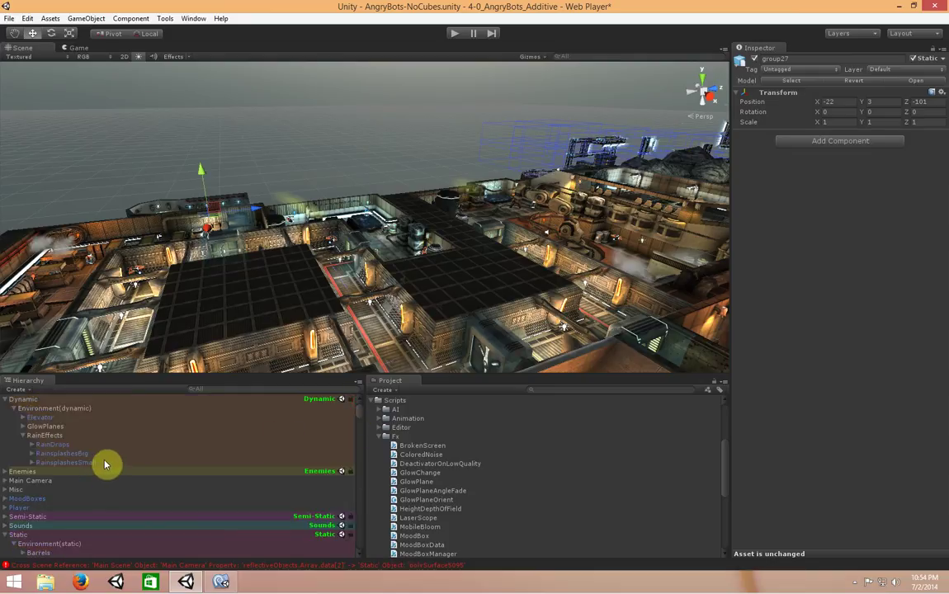
left_click(57, 481)
left_click(5, 481)
left_click(4, 483)
scroll(80, 494, "down", 3)
scroll(70, 477, "up", 2)
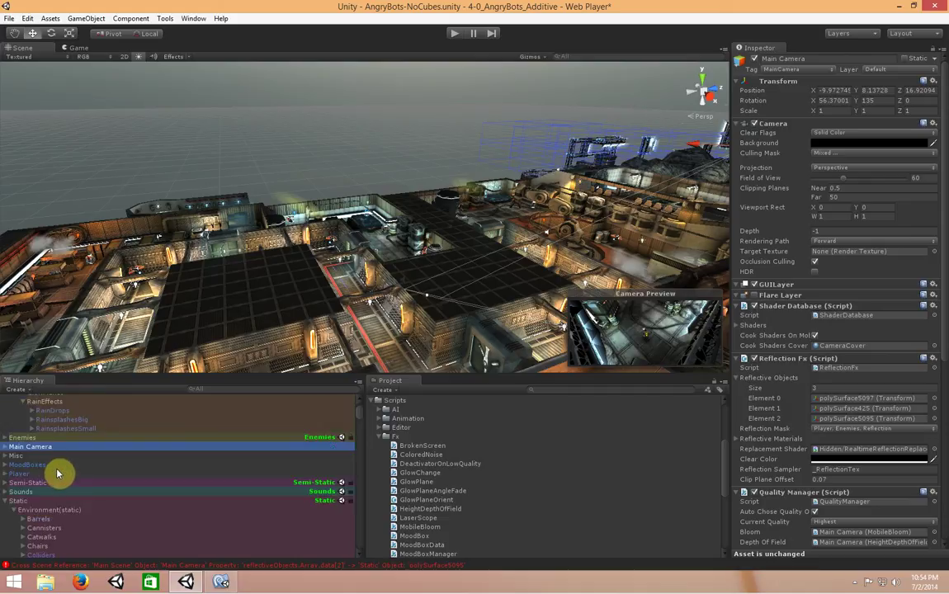
Locate polySurface5097 via Element 0, frame it in the Scene view, and select it
left_click(867, 398)
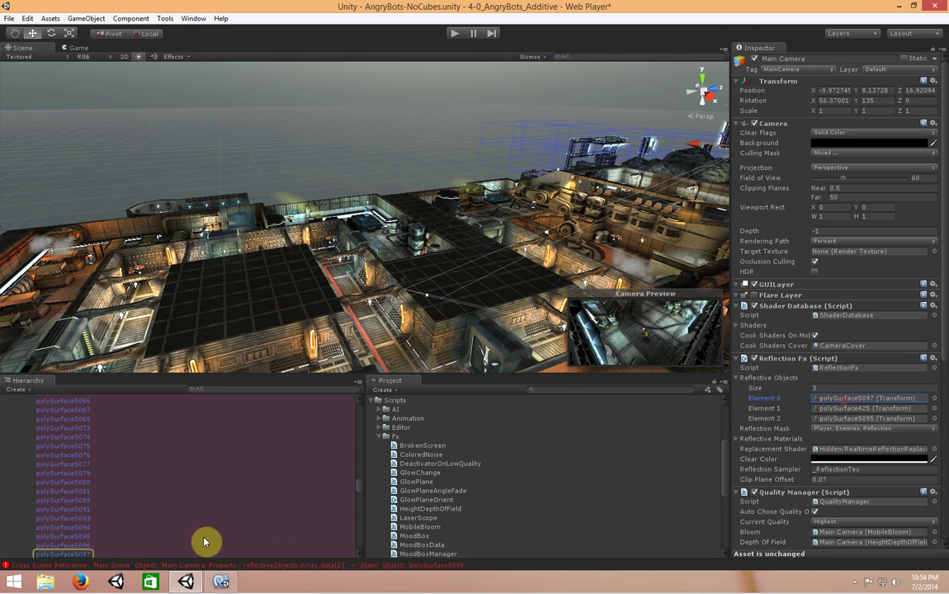
double_click(87, 557)
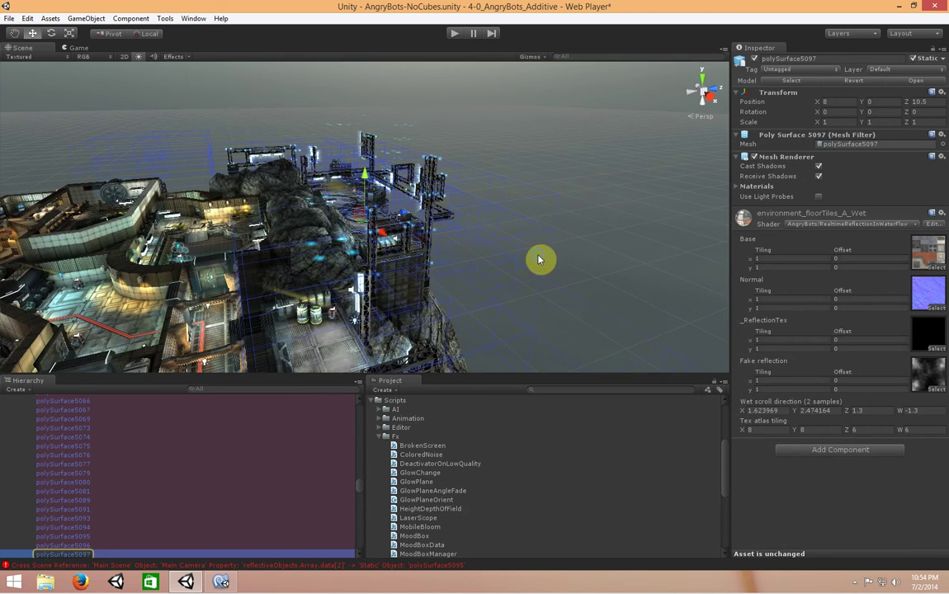
left_click_drag(532, 256, 448, 271, "alt")
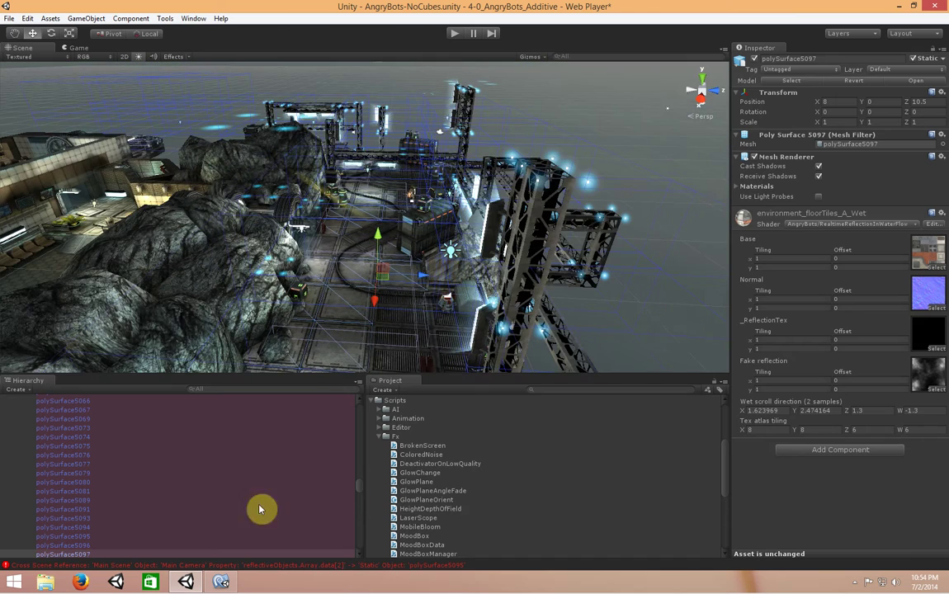
left_click(72, 555)
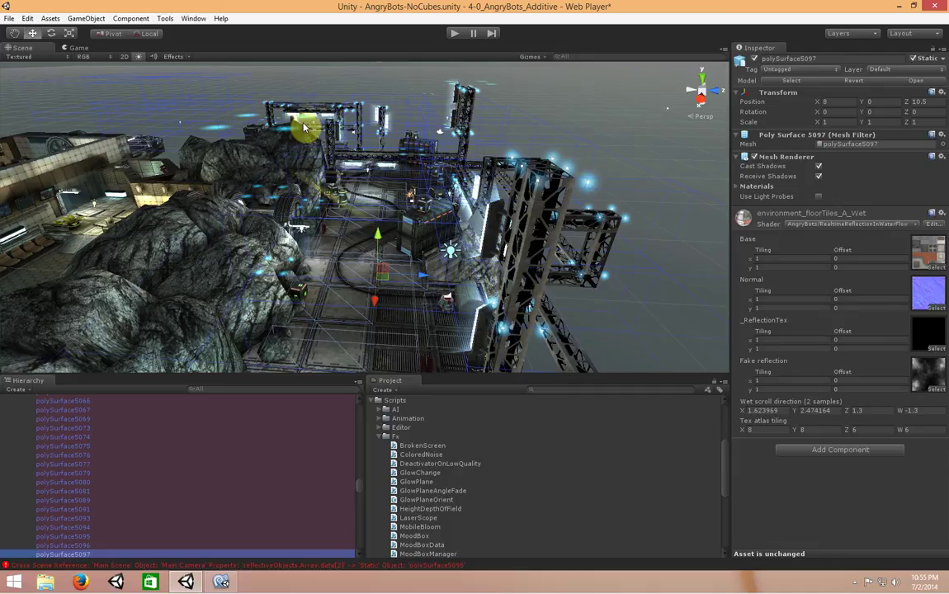
left_click(97, 18)
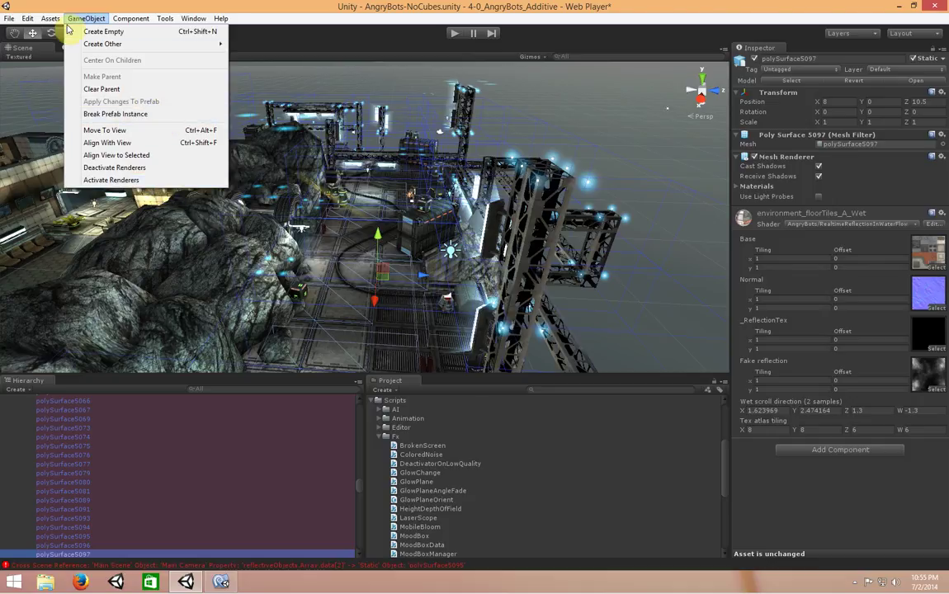
Clear polySurface5097's parent, accepting the loss of its prefab connection
left_click(118, 90)
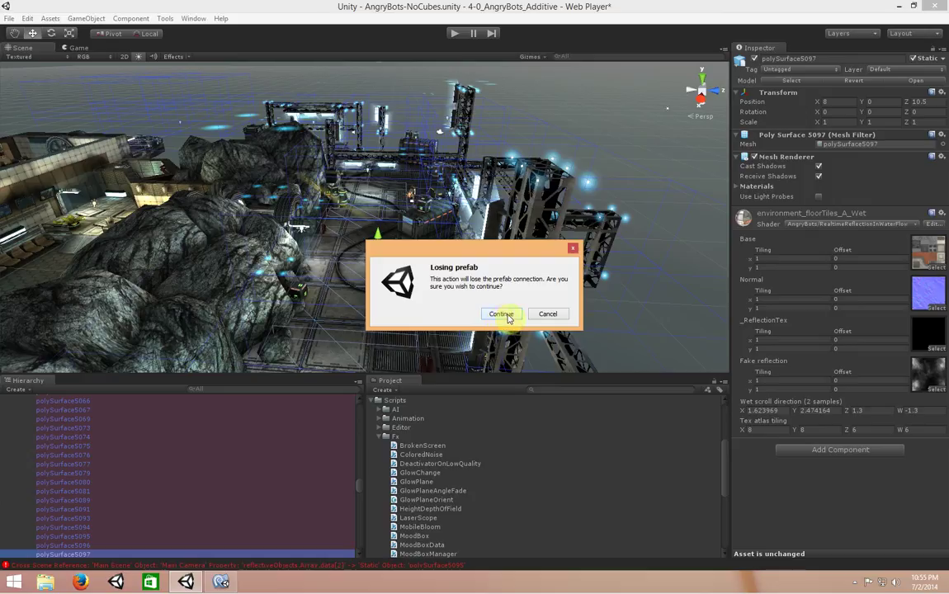
left_click(505, 314)
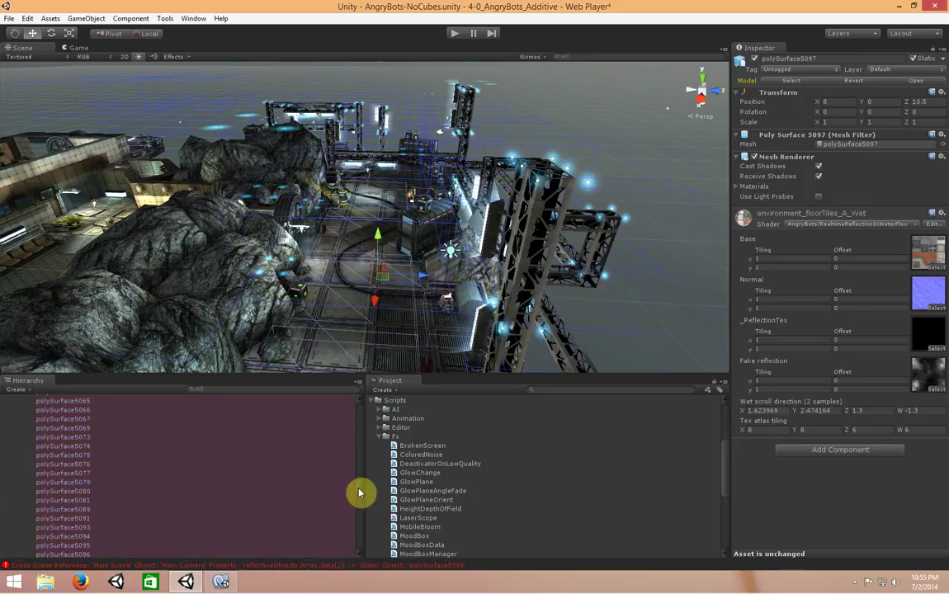
left_click_drag(366, 456, 366, 410)
scroll(361, 414, "down", 4)
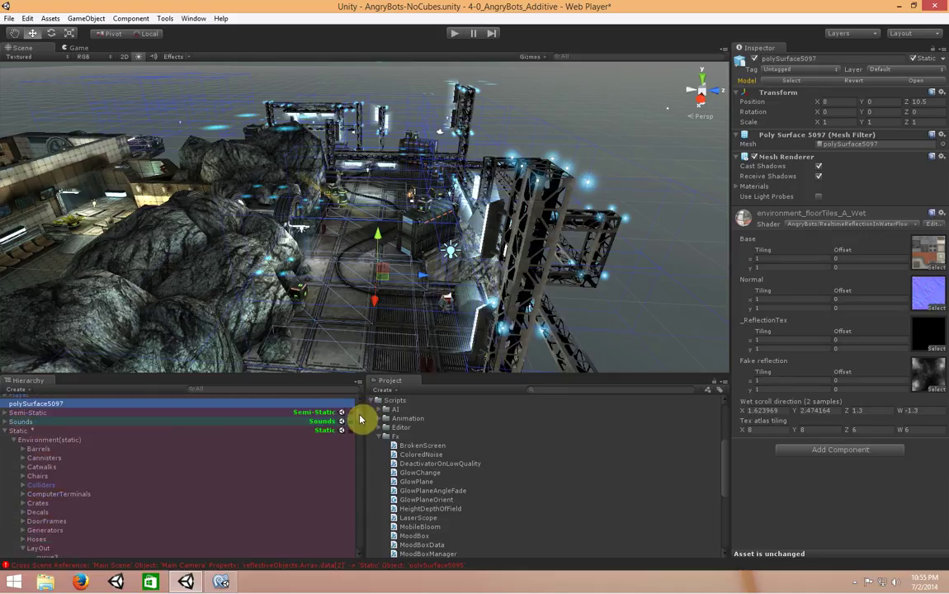
scroll(361, 414, "up", 1)
Ping polySurface425 from Main Camera's Reflection Fx and clear its parent
scroll(107, 480, "up", 3)
left_click(42, 480)
left_click(865, 409)
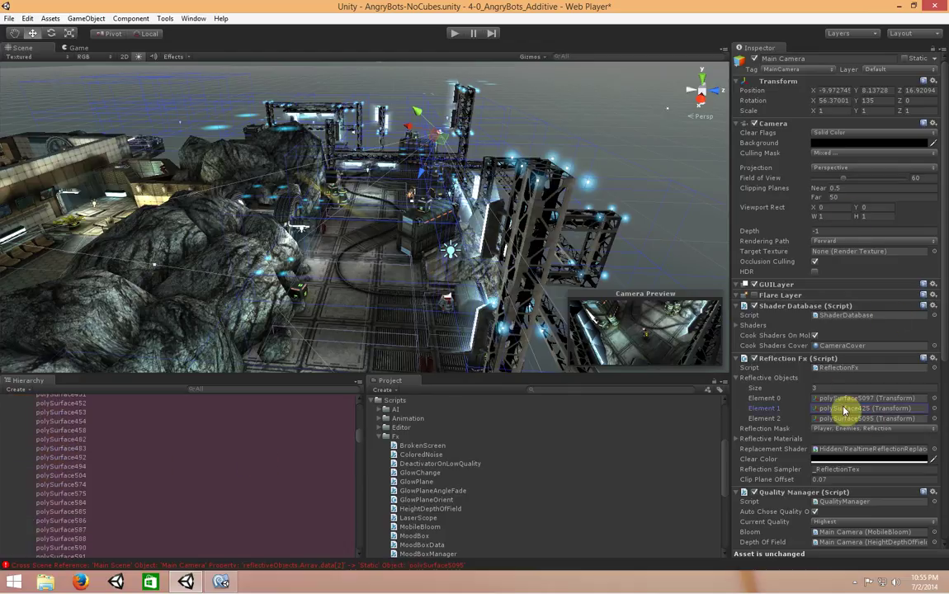
left_click(866, 409)
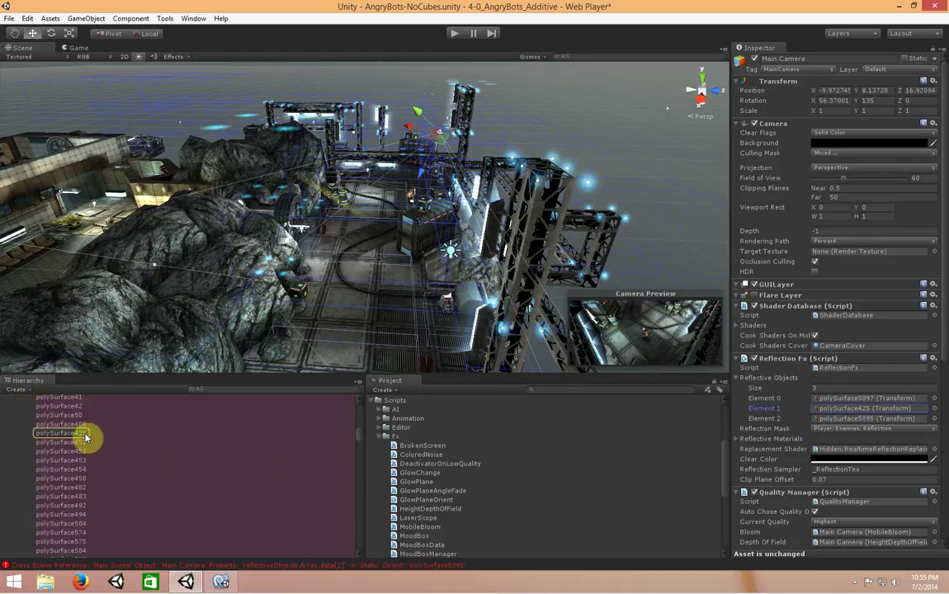
left_click(83, 433)
left_click(99, 21)
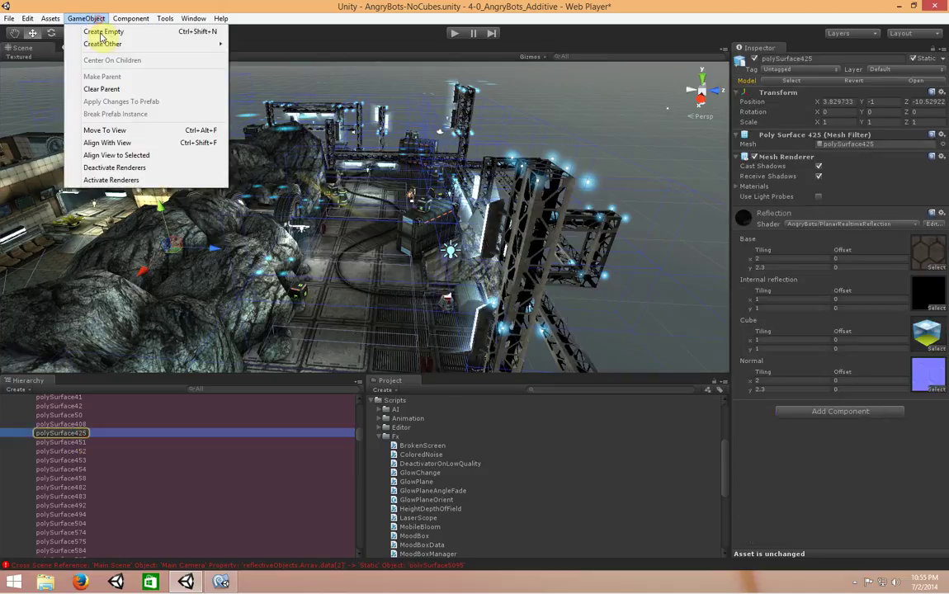
left_click(95, 89)
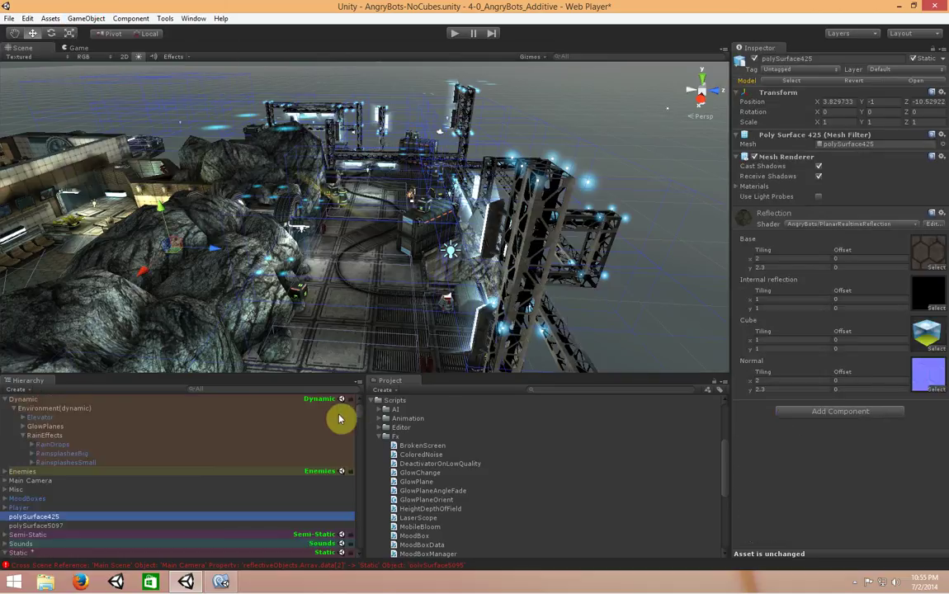
Ping polySurface5095 from Main Camera's Reflection Fx and clear its parent too
left_click(52, 481)
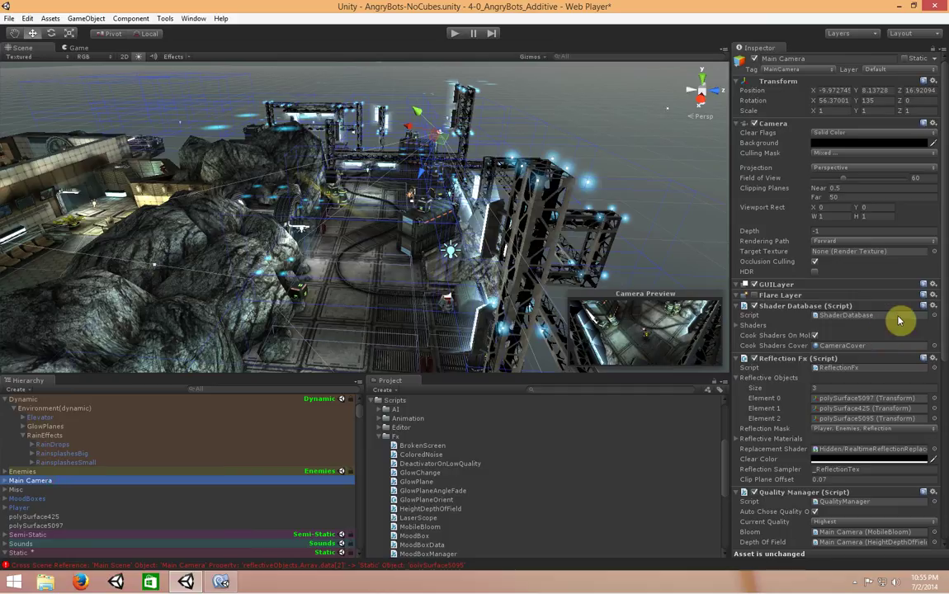
left_click(866, 419)
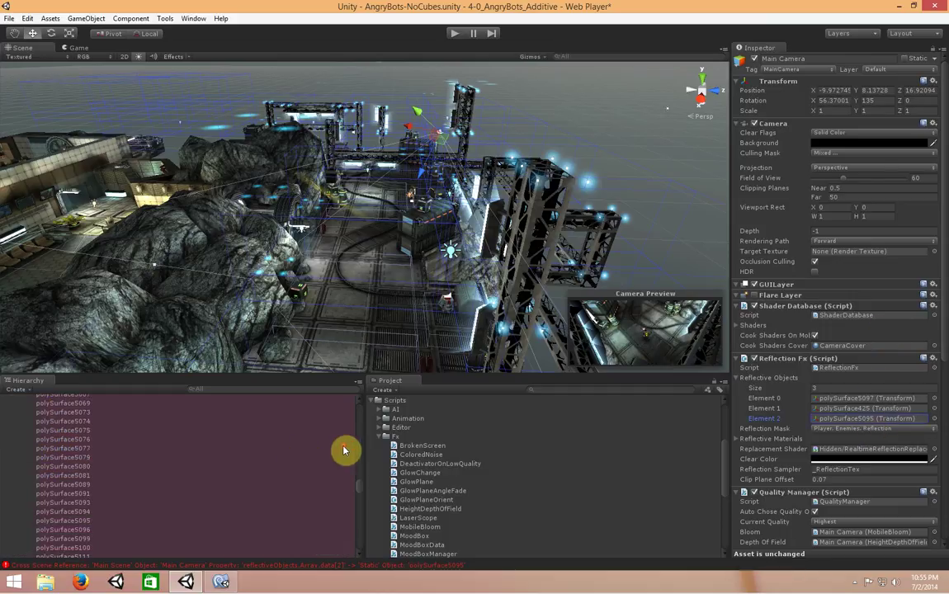
scroll(52, 499, "down", 3)
left_click(83, 487)
left_click(86, 18)
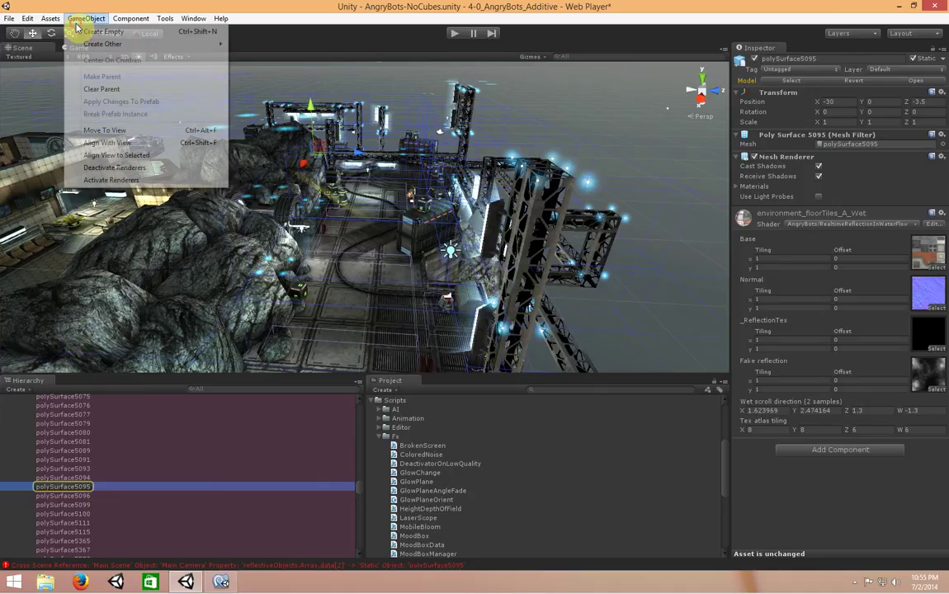
left_click(144, 90)
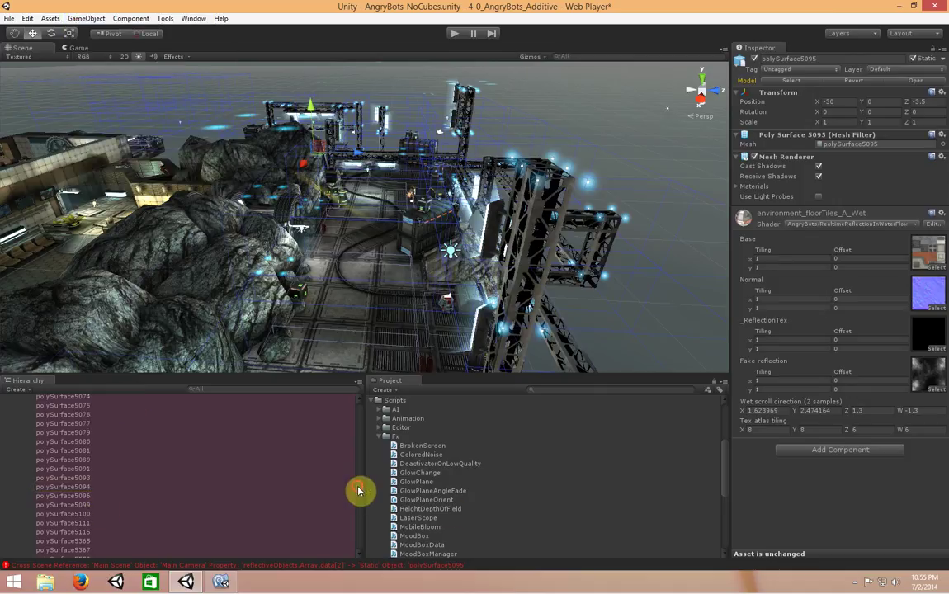
Confirm polySurface425 and polySurface5097 sit at the hierarchy root, rechecking Main Camera's references
scroll(190, 468, "down", 3)
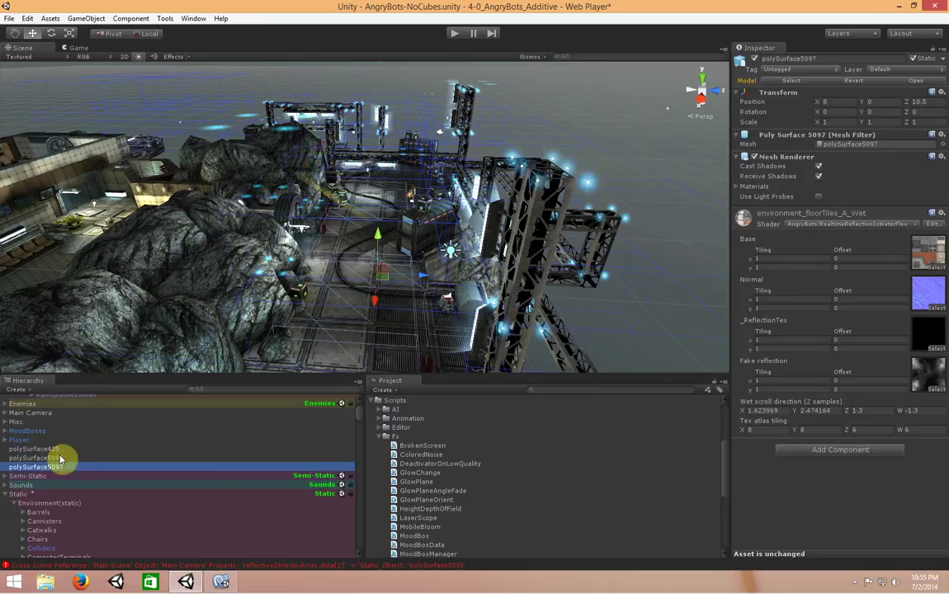
left_click(63, 449)
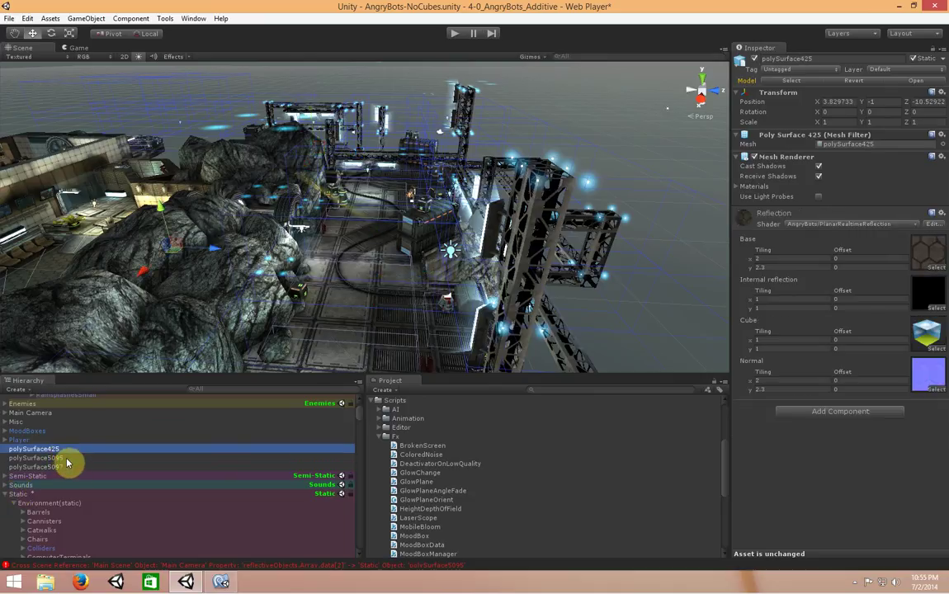
left_click(68, 468)
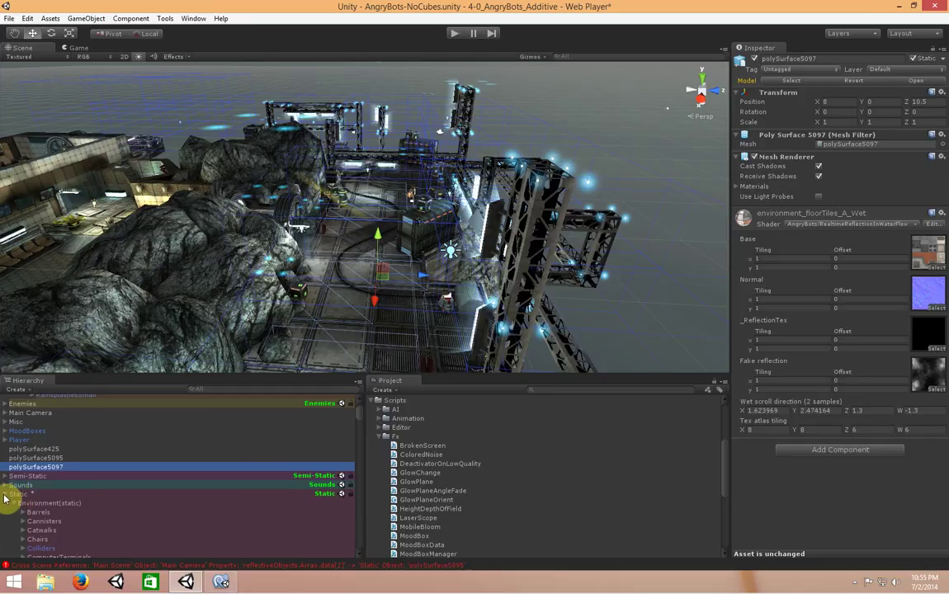
scroll(95, 484, "up", 3)
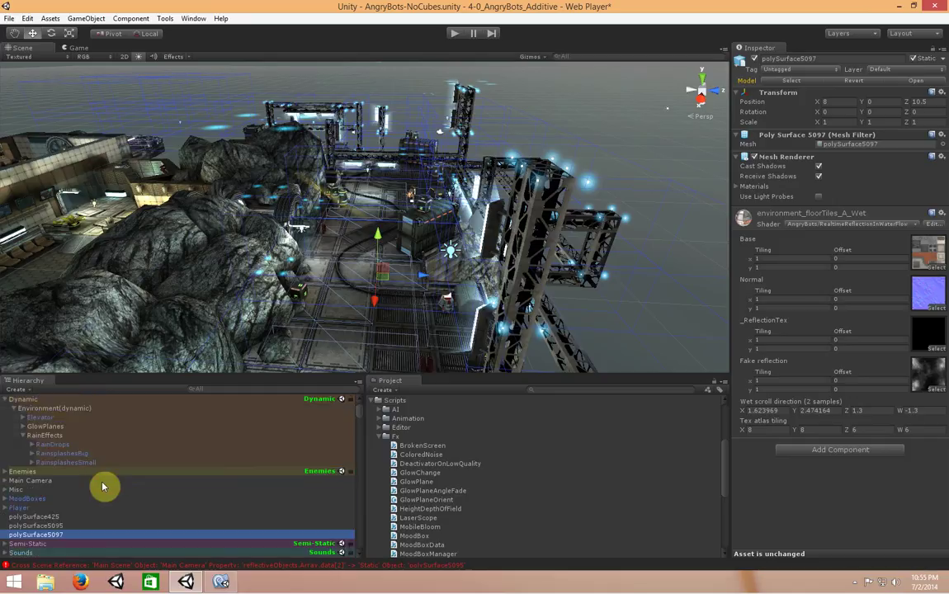
scroll(106, 496, "down", 3)
scroll(113, 503, "up", 1)
scroll(46, 487, "up", 2)
left_click(58, 485)
left_click(52, 534)
scroll(127, 504, "down", 4)
Select the Static group and use Save SubScene to write it to its own scene file
left_click(42, 460)
left_click(14, 469)
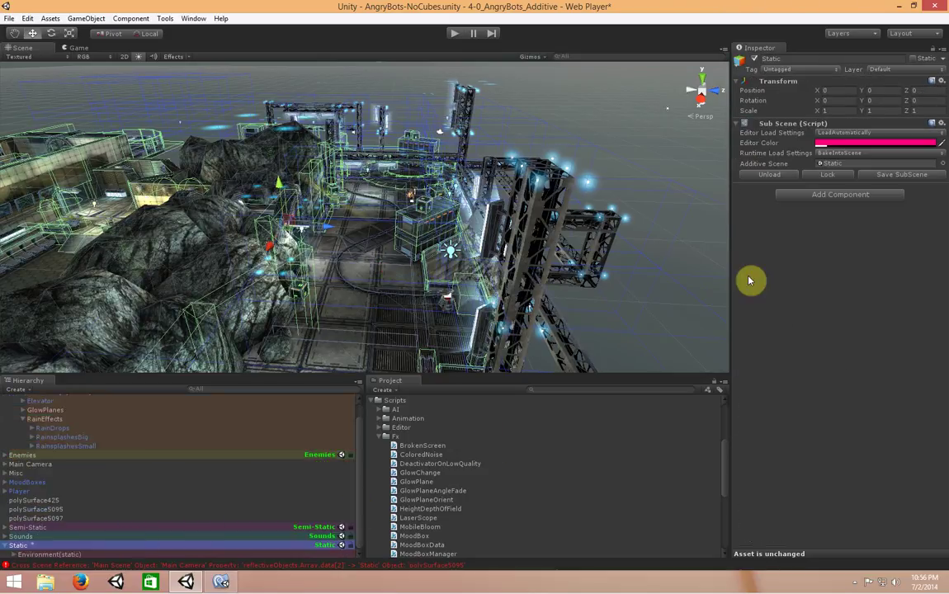
left_click(215, 492)
left_click(86, 545)
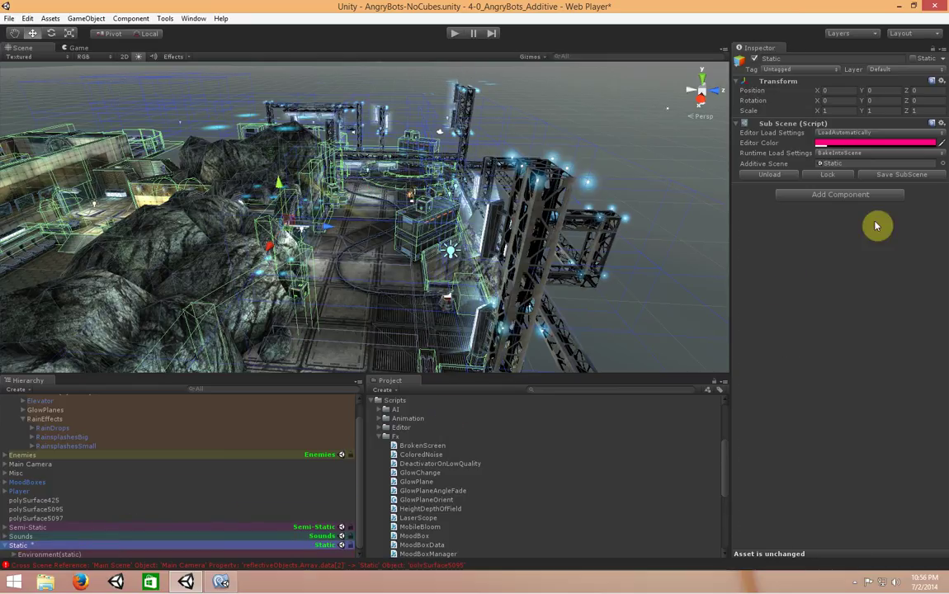
left_click(903, 175)
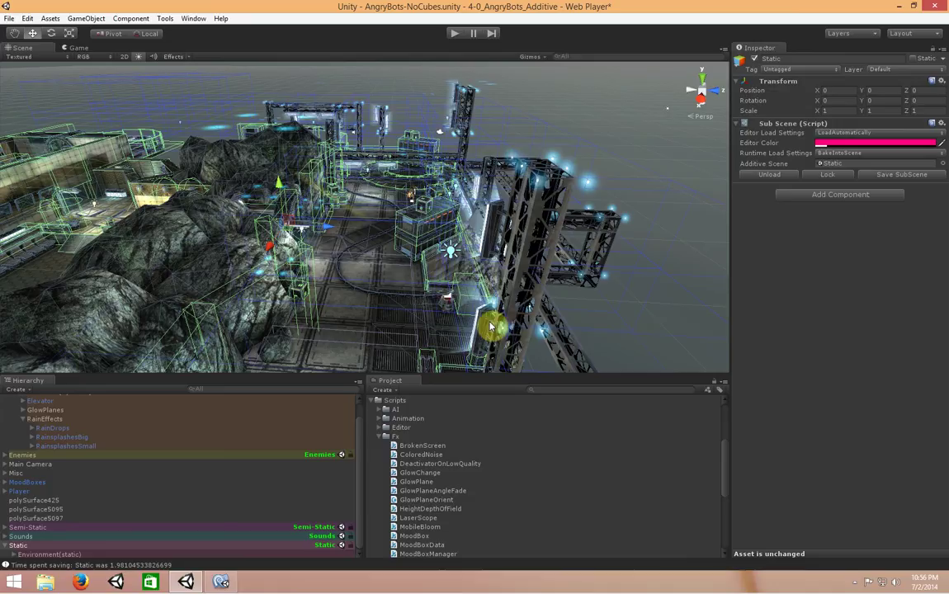
scroll(17, 413, "up", 2)
left_click(5, 401)
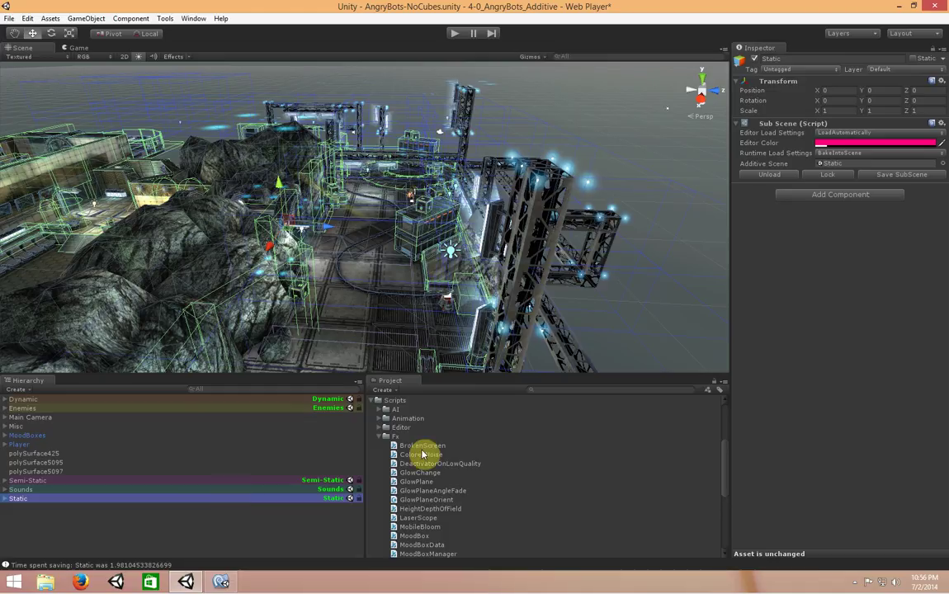
Collapse the Fx and Scripts project folders and browse Semi-Static's Doors object
left_click(379, 437)
scroll(388, 470, "up", 4)
left_click(373, 517)
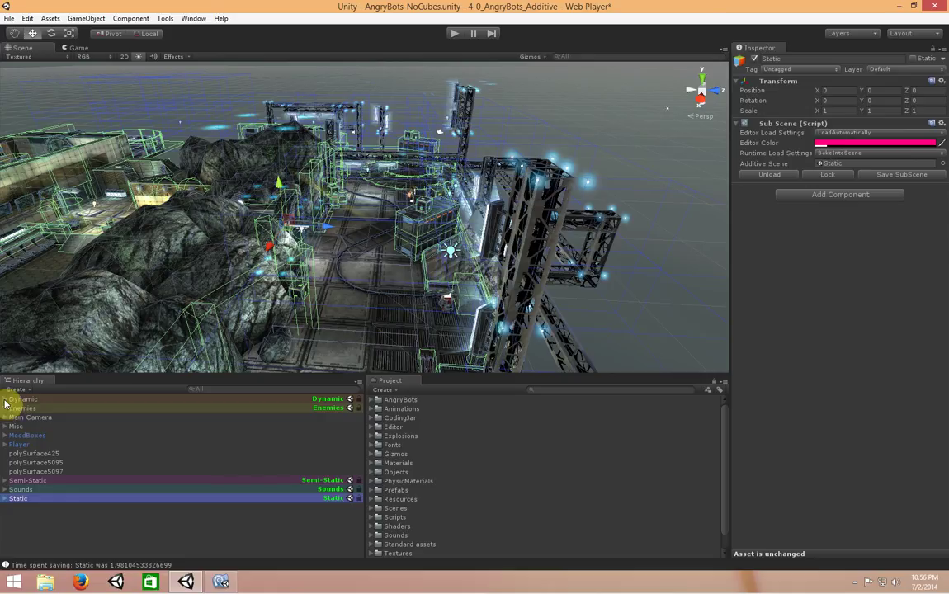
left_click(5, 480)
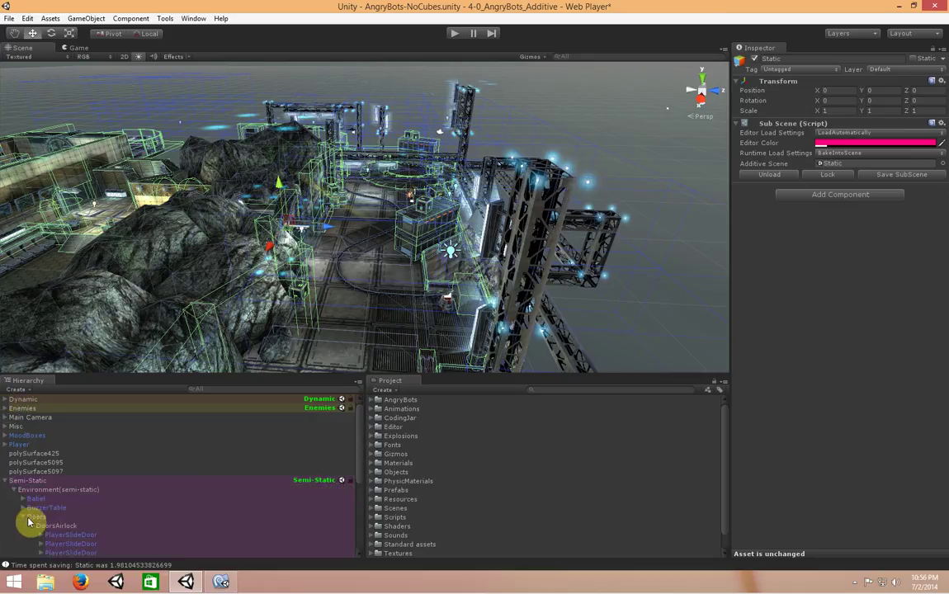
left_click(33, 517)
scroll(16, 495, "down", 1)
left_click(20, 489)
left_click(6, 482)
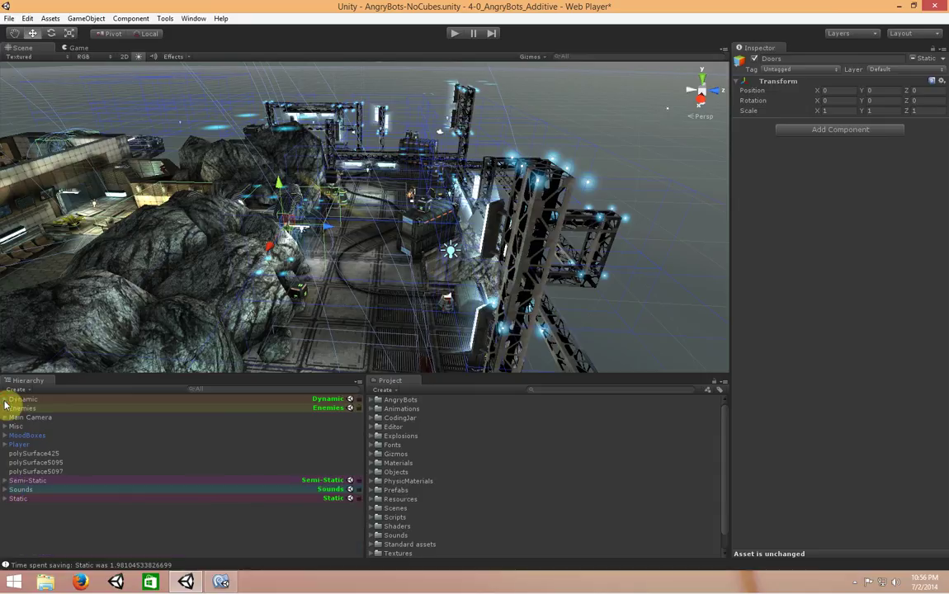
Expand Dynamic and select MoodBoxes to show its Mood Box Manager settings
left_click(6, 399)
left_click(66, 410)
left_click(26, 491)
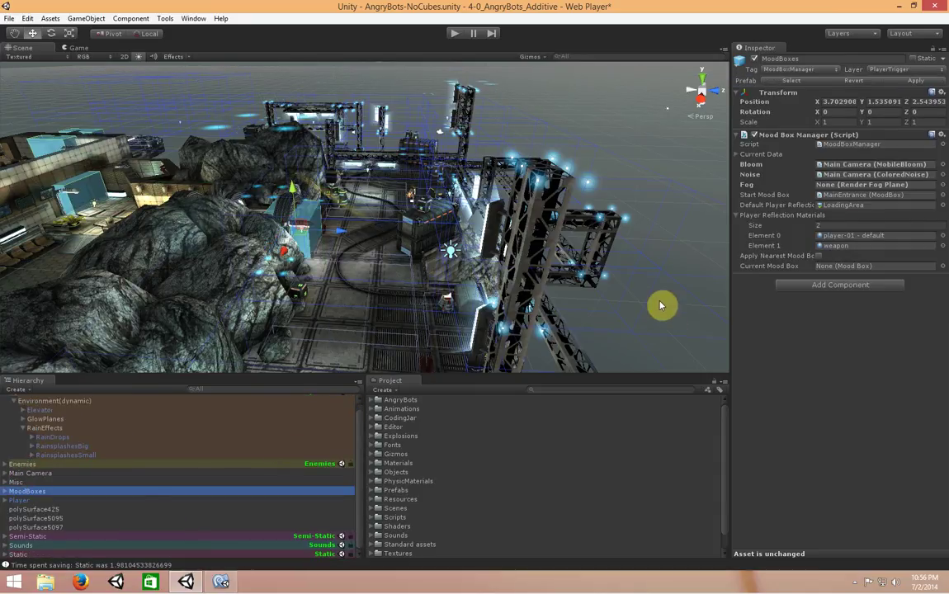
scroll(91, 445, "up", 1)
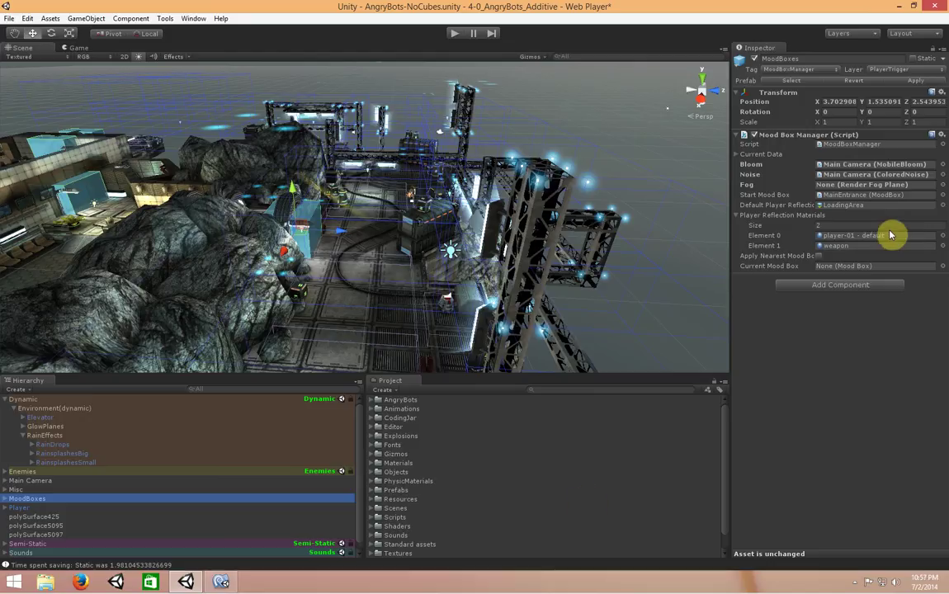
left_click(221, 582)
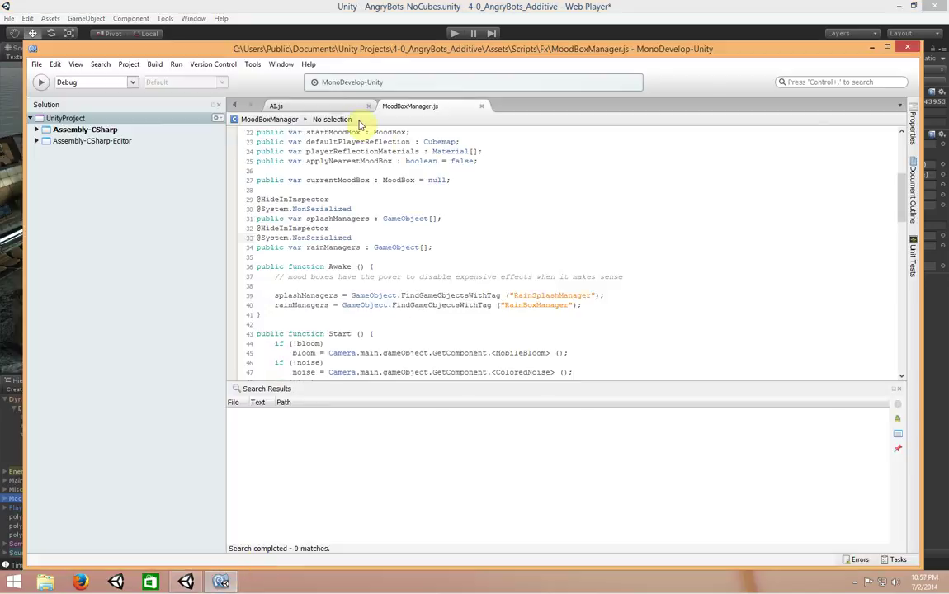
scroll(473, 205, "down", 1)
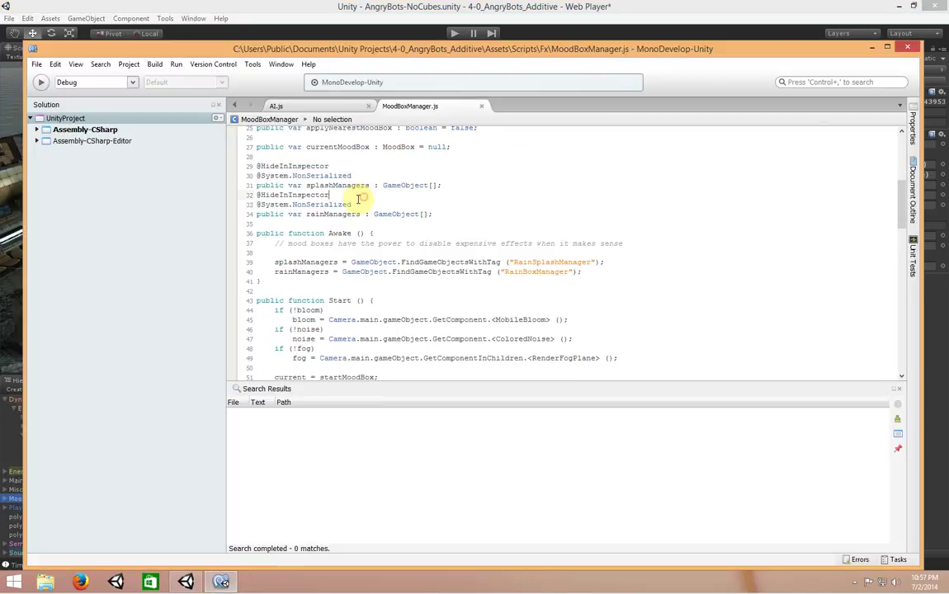
left_click_drag(373, 203, 248, 174)
left_click(377, 175)
left_click(380, 209)
left_click_drag(384, 208, 248, 204)
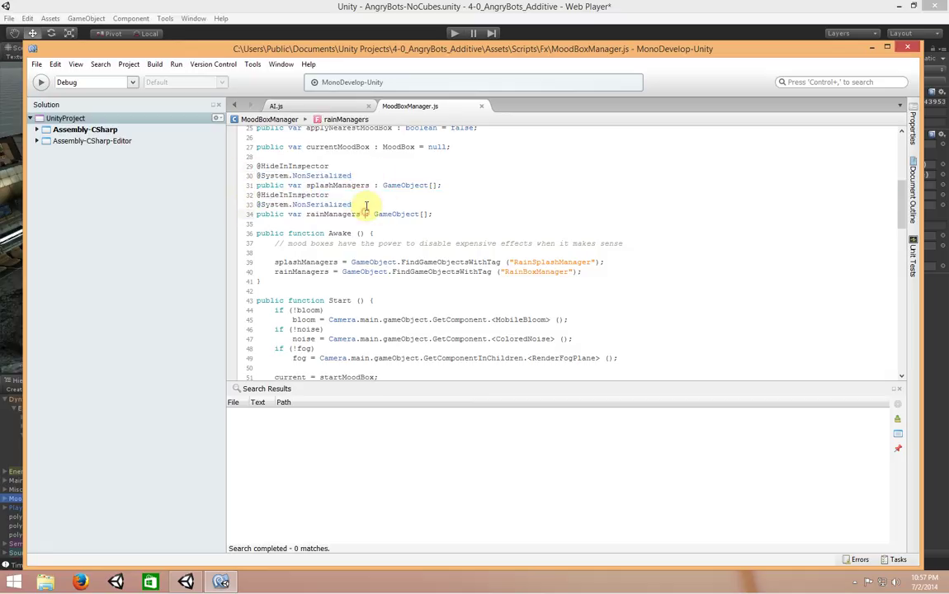
left_click_drag(364, 208, 256, 204)
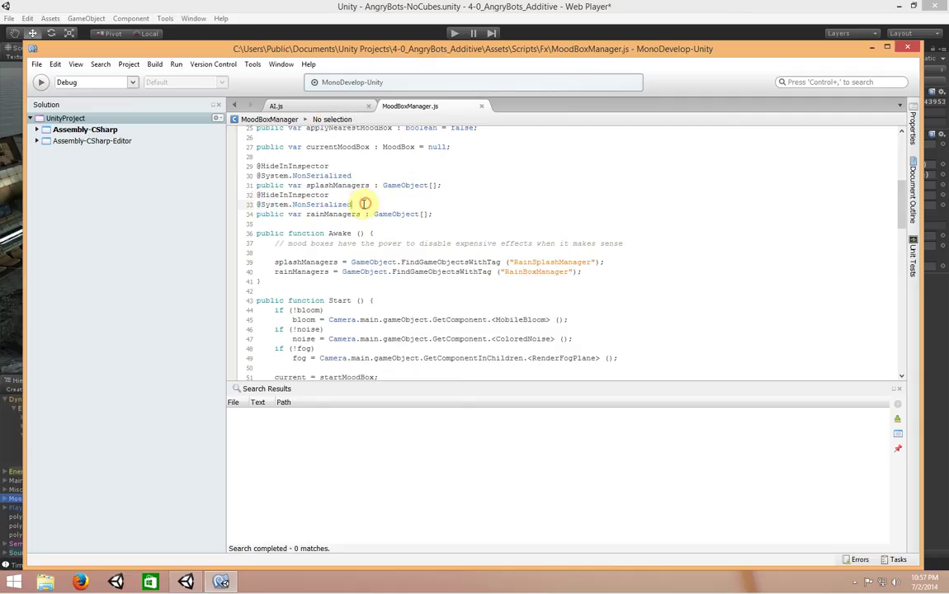
left_click(393, 252)
left_click_drag(590, 273, 208, 260)
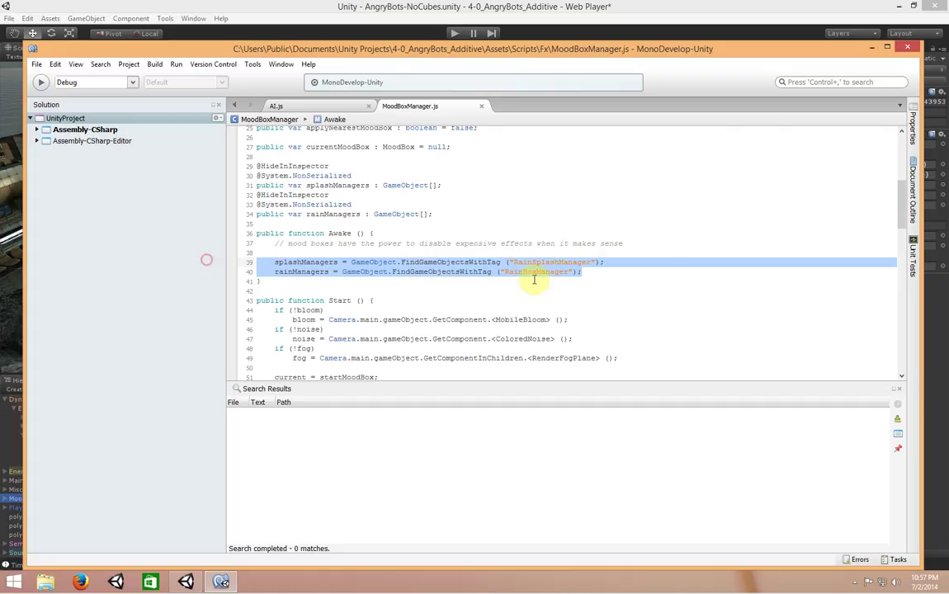
left_click_drag(560, 278, 226, 261)
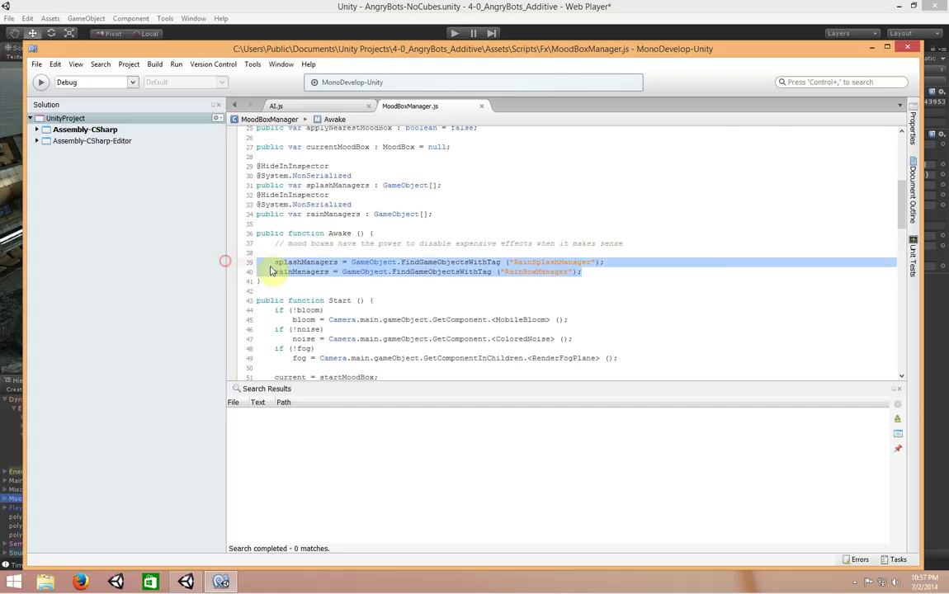
Review the Semi-Static and Static sub-scene settings, Main Camera, polySurface objects and Player
left_click(783, 35)
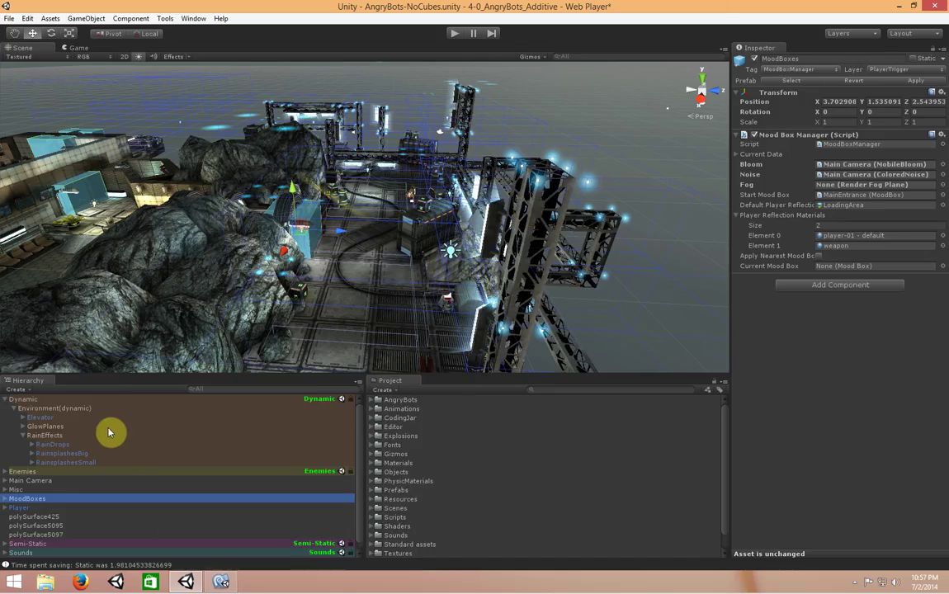
scroll(112, 478, "down", 1)
left_click(91, 538)
left_click(80, 556)
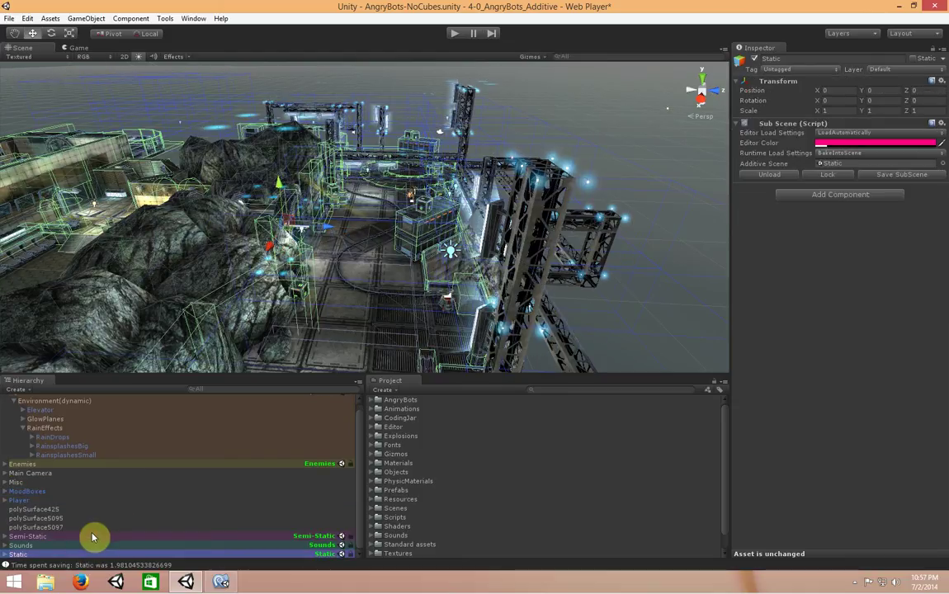
left_click(67, 475)
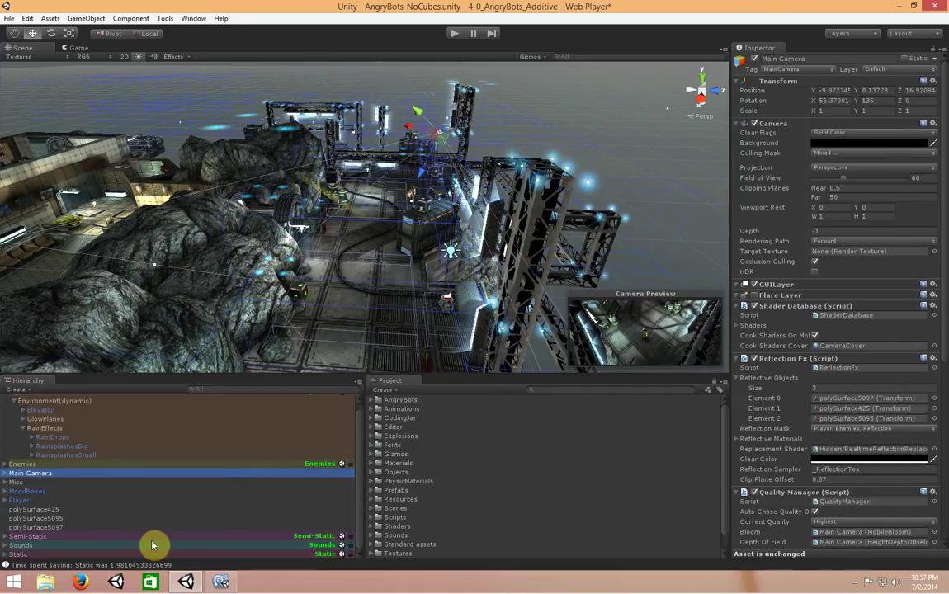
left_click(42, 510)
left_click(57, 519)
left_click(57, 528)
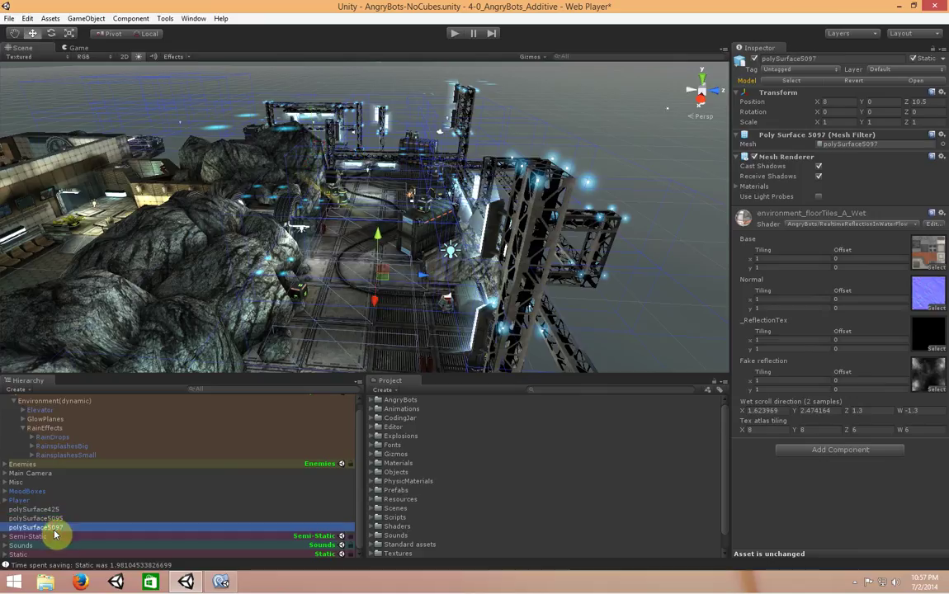
left_click(142, 501)
Ping Semi-Static's scene asset and browse the Semi-Static, Enemies and Dynamic files in Subscenes
left_click(4, 400)
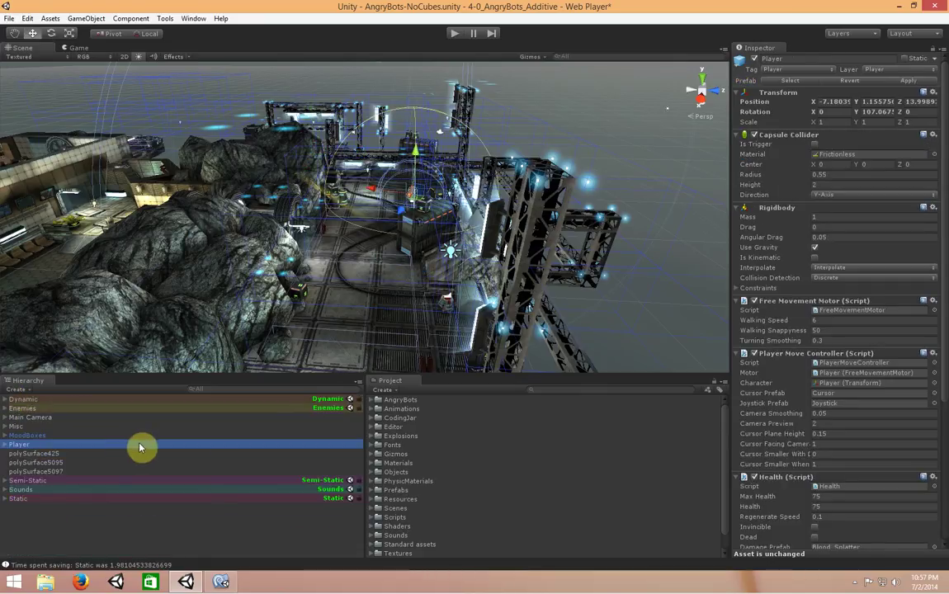
left_click(293, 482)
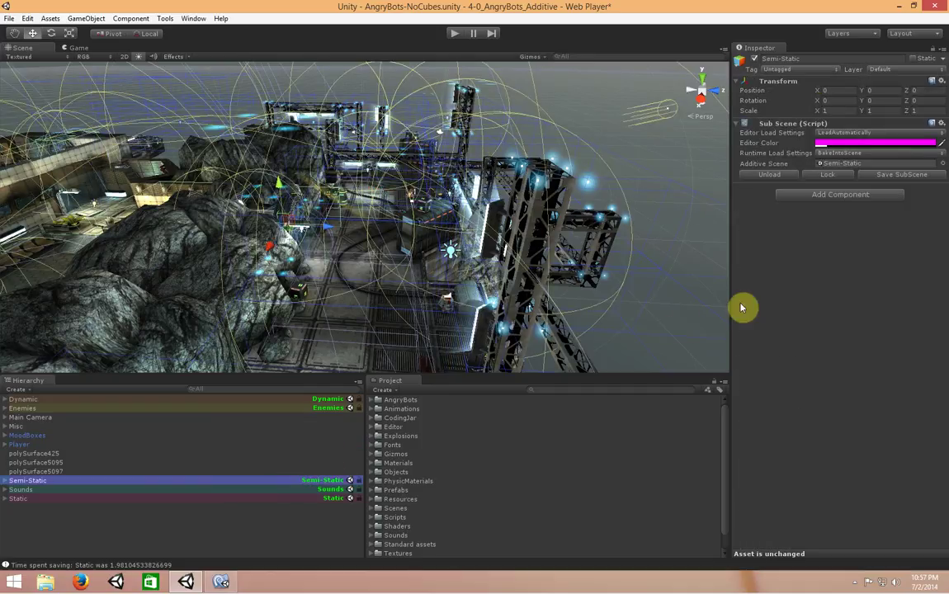
left_click(862, 163)
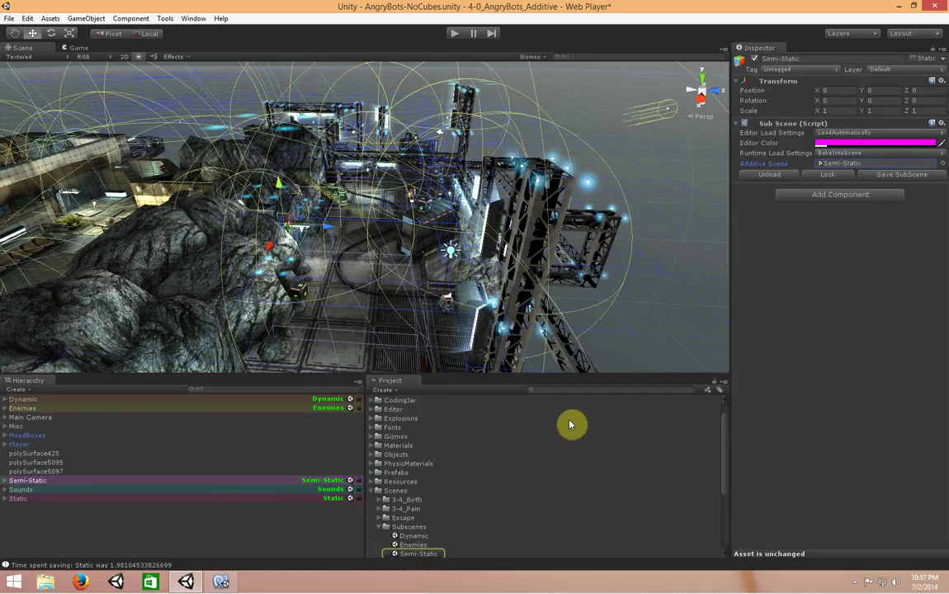
scroll(570, 429, "down", 5)
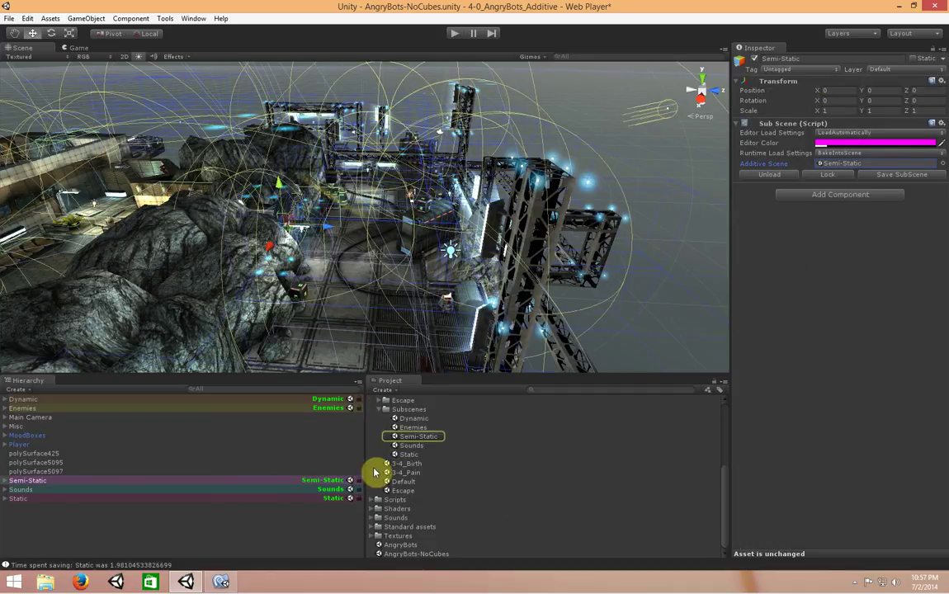
left_click(421, 436)
left_click(415, 427)
left_click(414, 419)
left_click(416, 427)
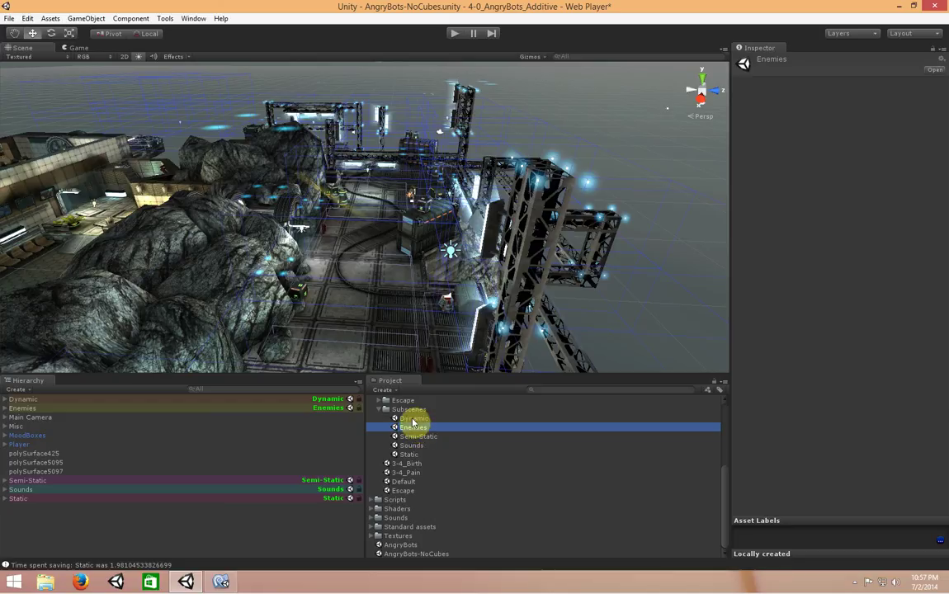
Open the Dynamic sub-scene, saving the main scene's changes first
double_click(414, 419)
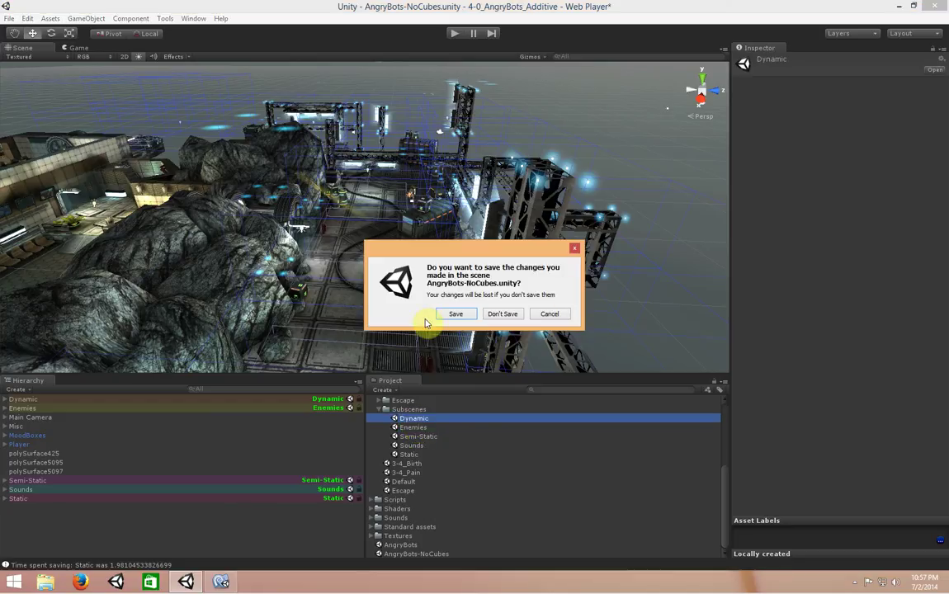
left_click(462, 313)
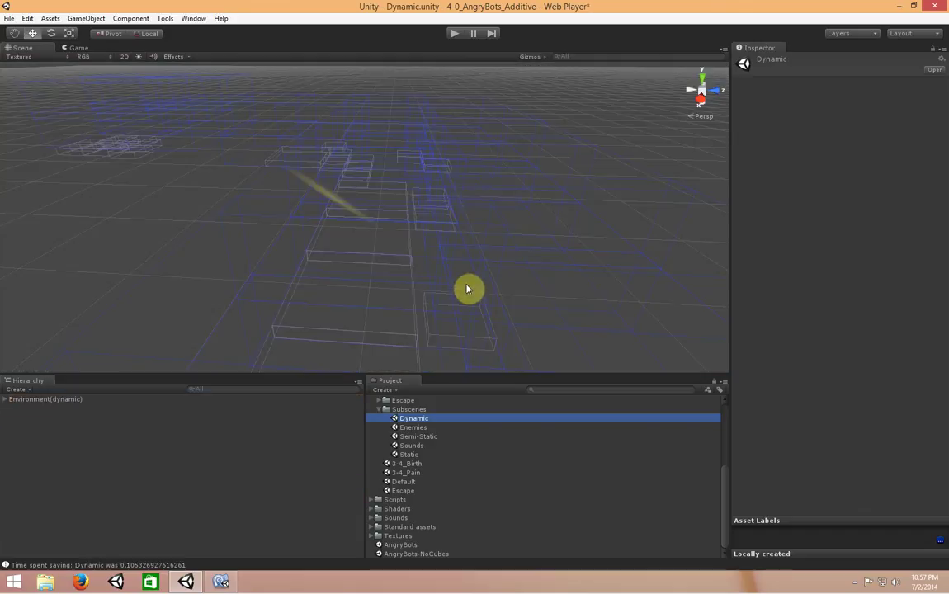
left_click_drag(466, 292, 518, 254, "alt")
Open the Enemies sub-scene without saving and orbit over the enemies
double_click(413, 428)
left_click(502, 315)
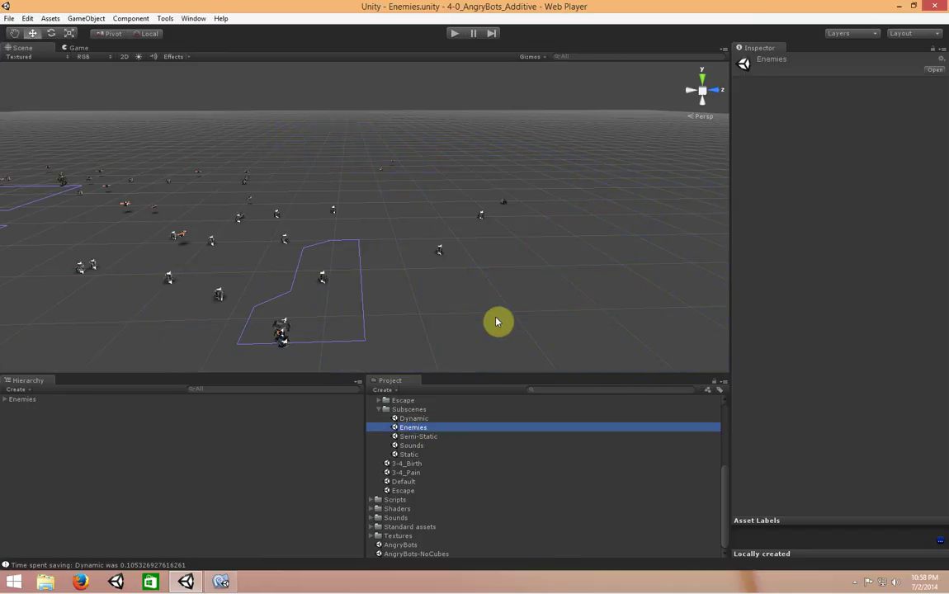
left_click_drag(497, 329, 459, 301, "alt")
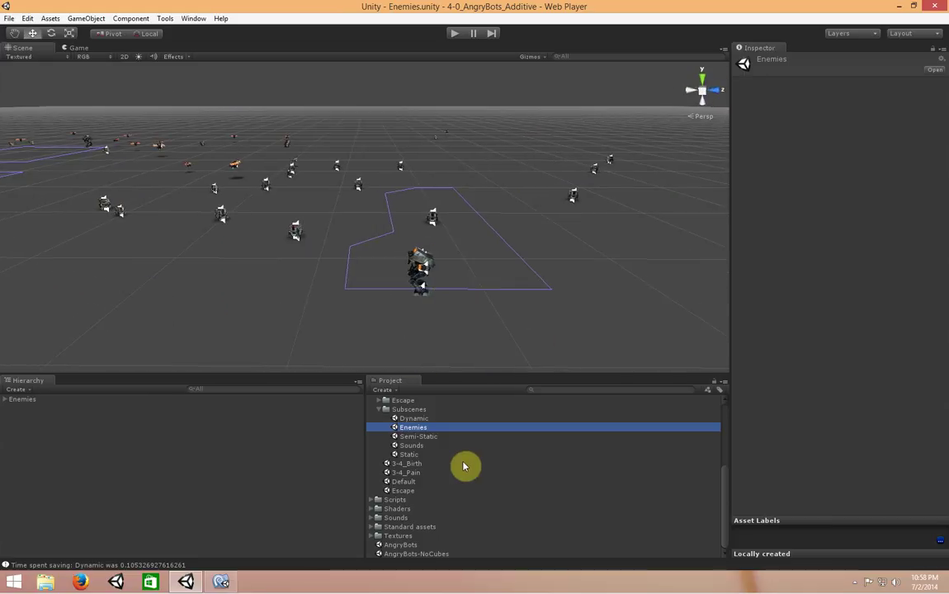
Open the Static scene from Subscenes and orbit around its static level geometry
double_click(411, 454)
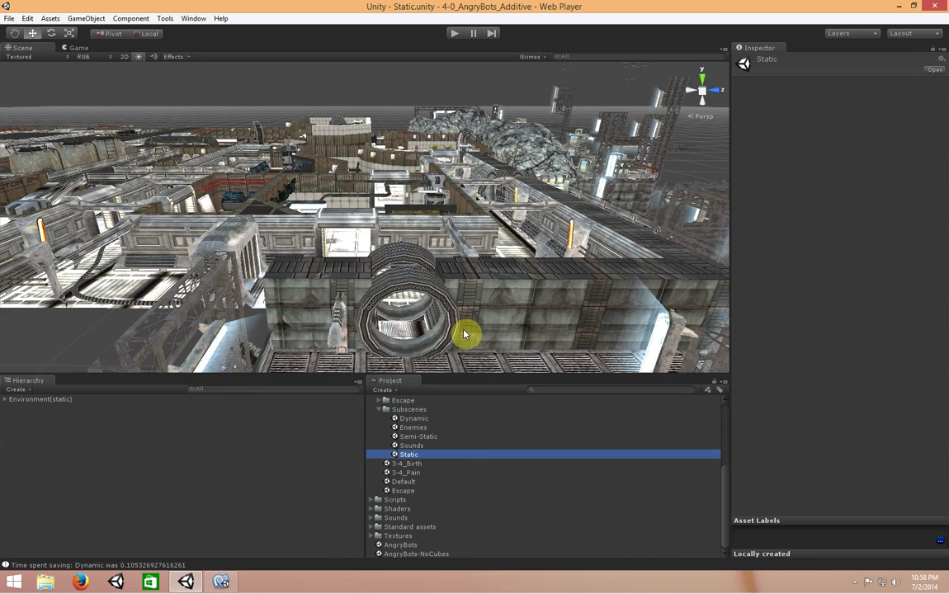
left_click_drag(445, 324, 394, 322, "alt")
left_click_drag(329, 263, 400, 349, "alt")
Reopen the AngryBots-NoCubes main scene and select the polySurface5097 floor tile
left_click(469, 483)
left_click(457, 556)
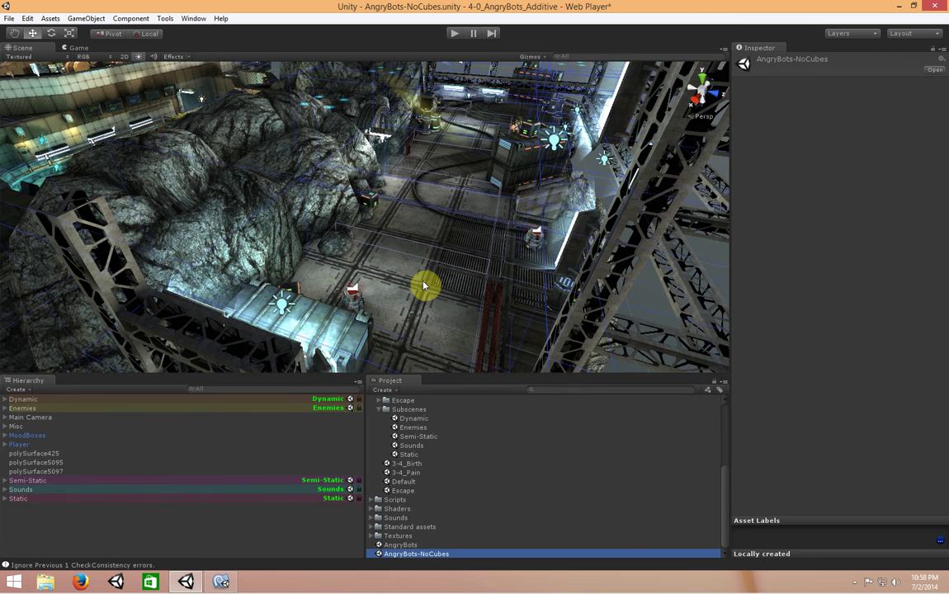
left_click(427, 297)
Check the enemy spider and floor tile pieces in the Scene view, ending on polySurface5097
right_click_drag(468, 263, 363, 285)
left_click(360, 272)
left_click(554, 201)
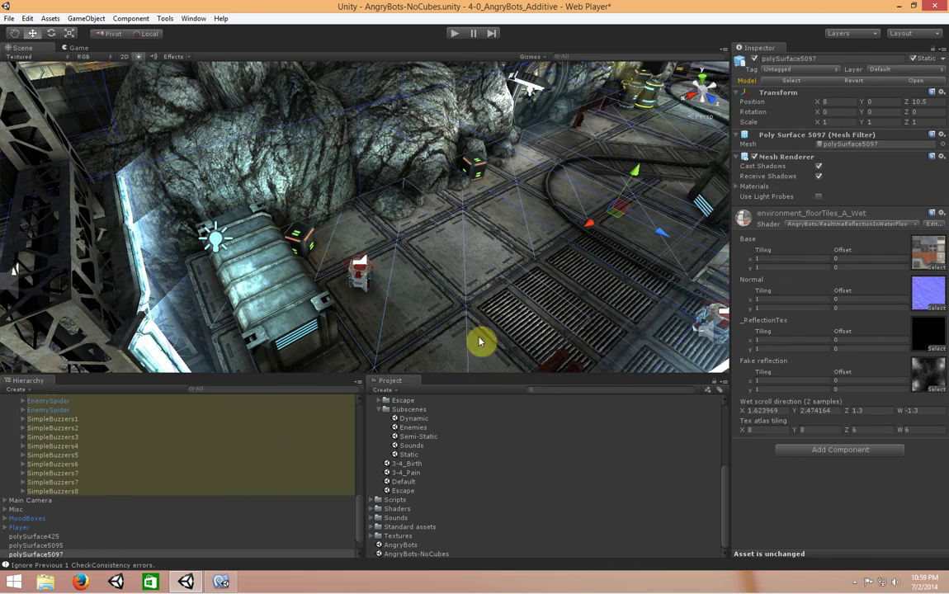
left_click_drag(532, 345, 564, 335)
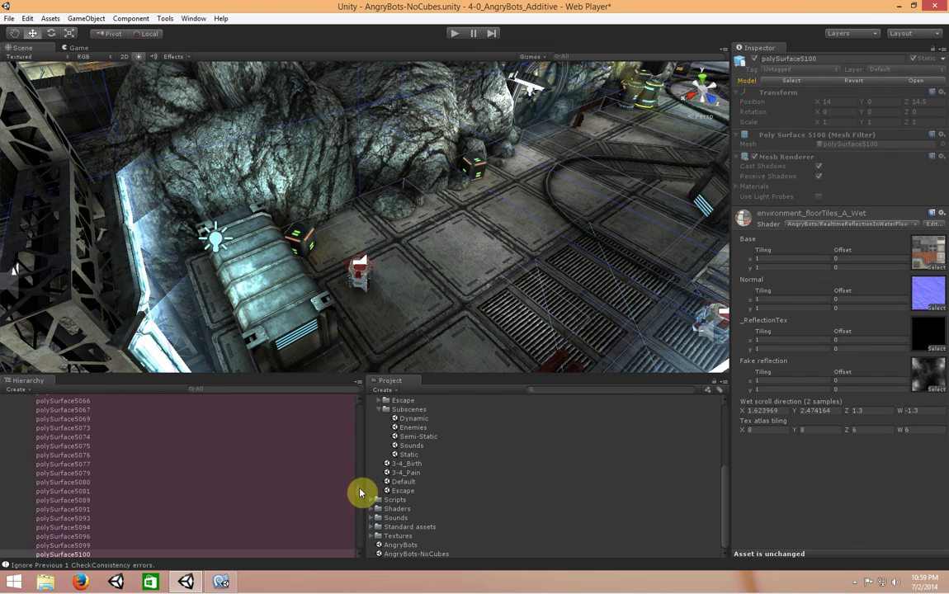
left_click_drag(360, 493, 360, 461)
left_click(476, 271)
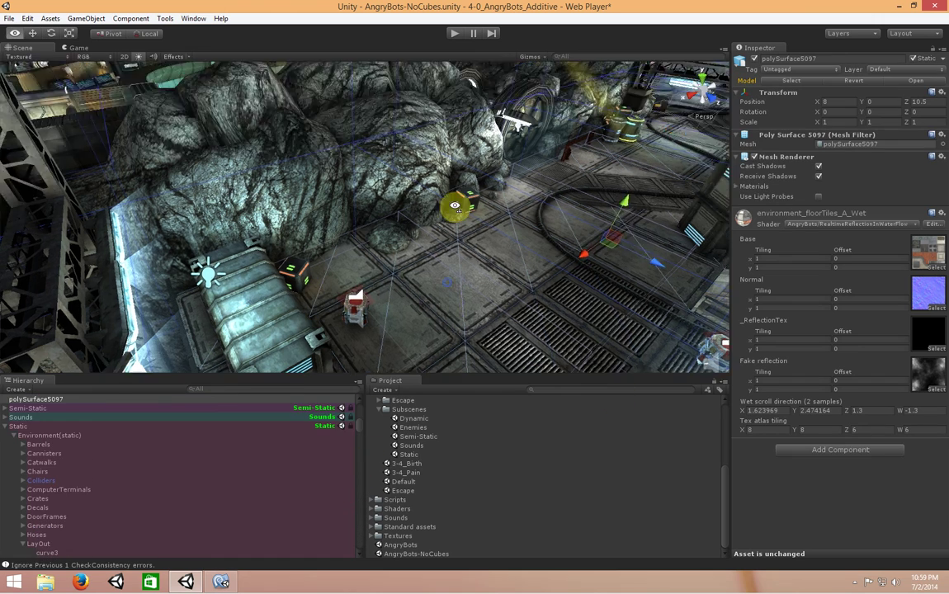